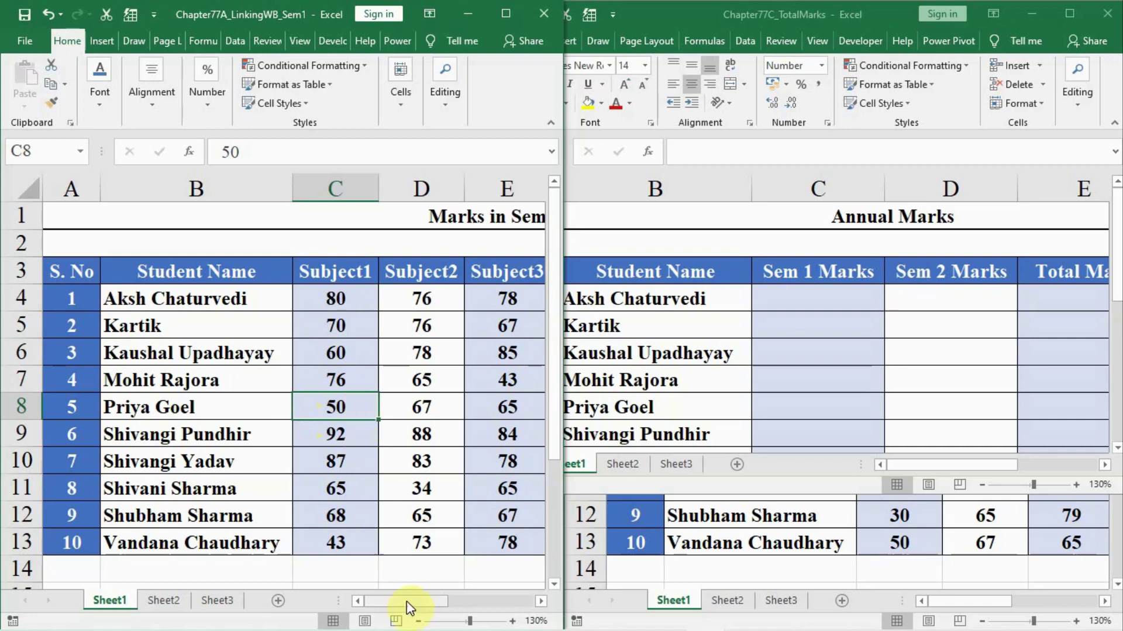
Center the TotalMarks window in front of the Semester 1 and Semester 2 workbook windows
left_click_drag(406, 601, 497, 589)
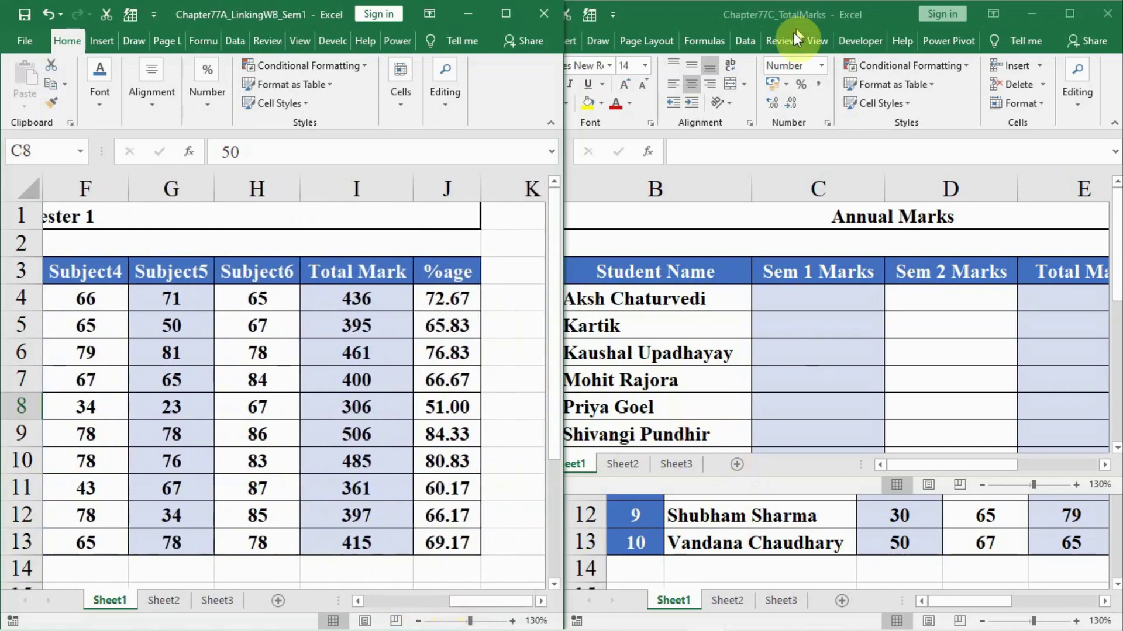
left_click_drag(803, 19, 337, 64)
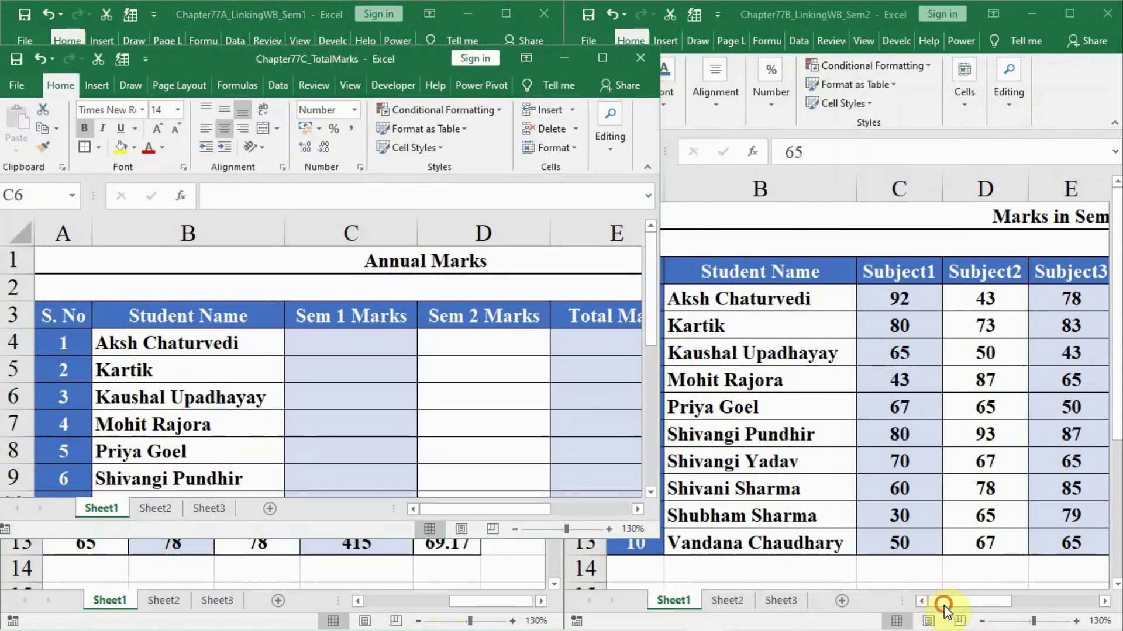
left_click_drag(949, 601, 978, 600)
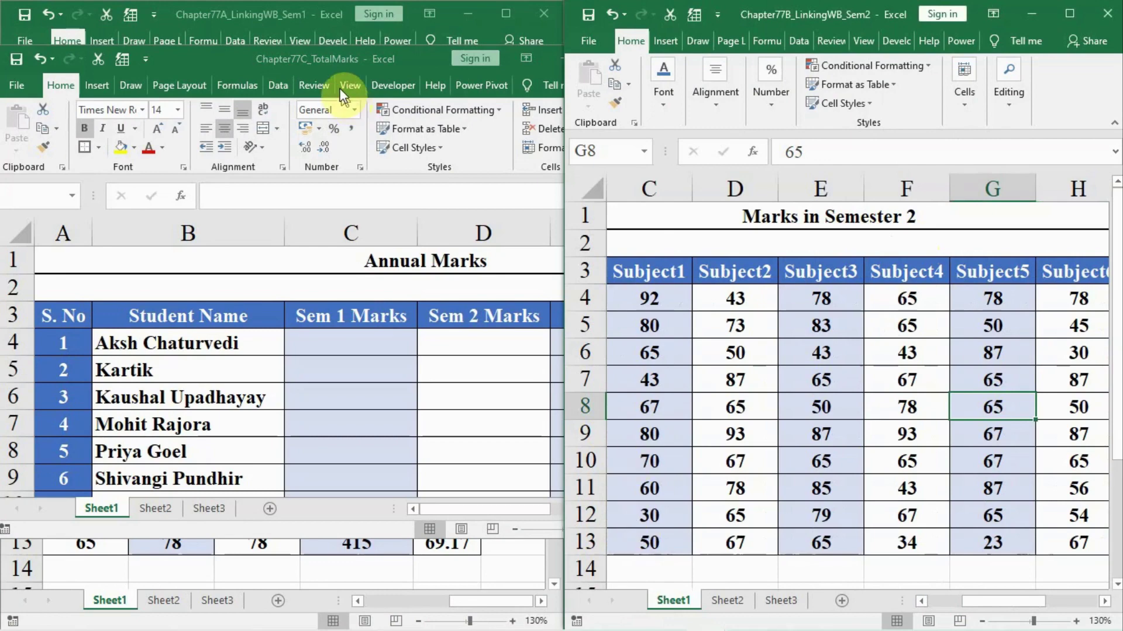
left_click(299, 72)
left_click_drag(300, 71, 620, 61)
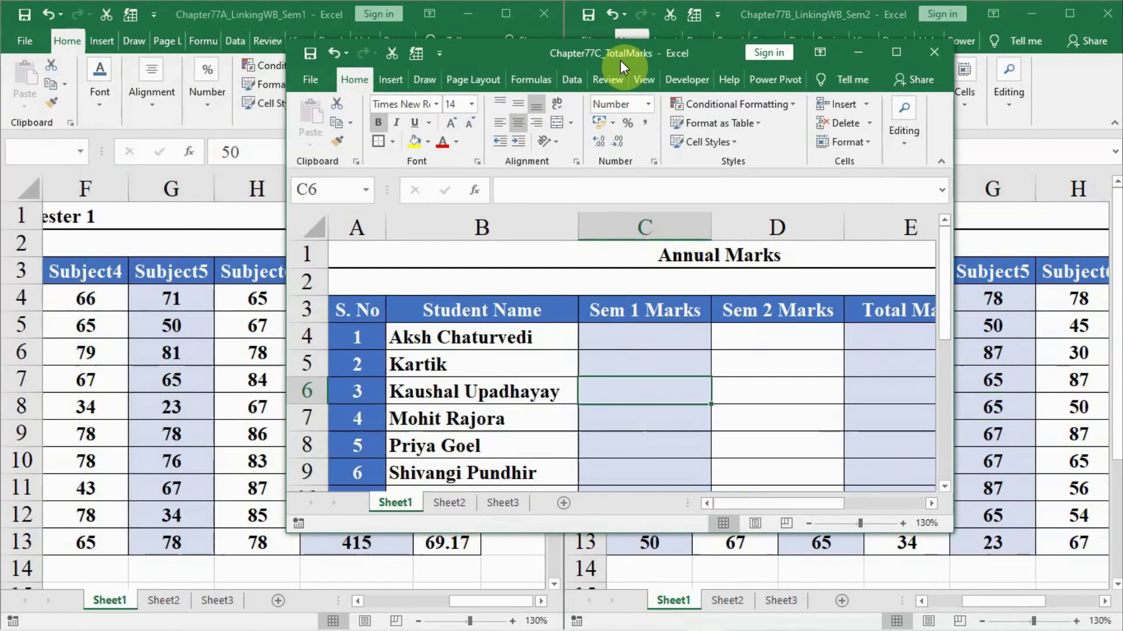
scroll(726, 404, "down", 2)
scroll(734, 409, "up", 2)
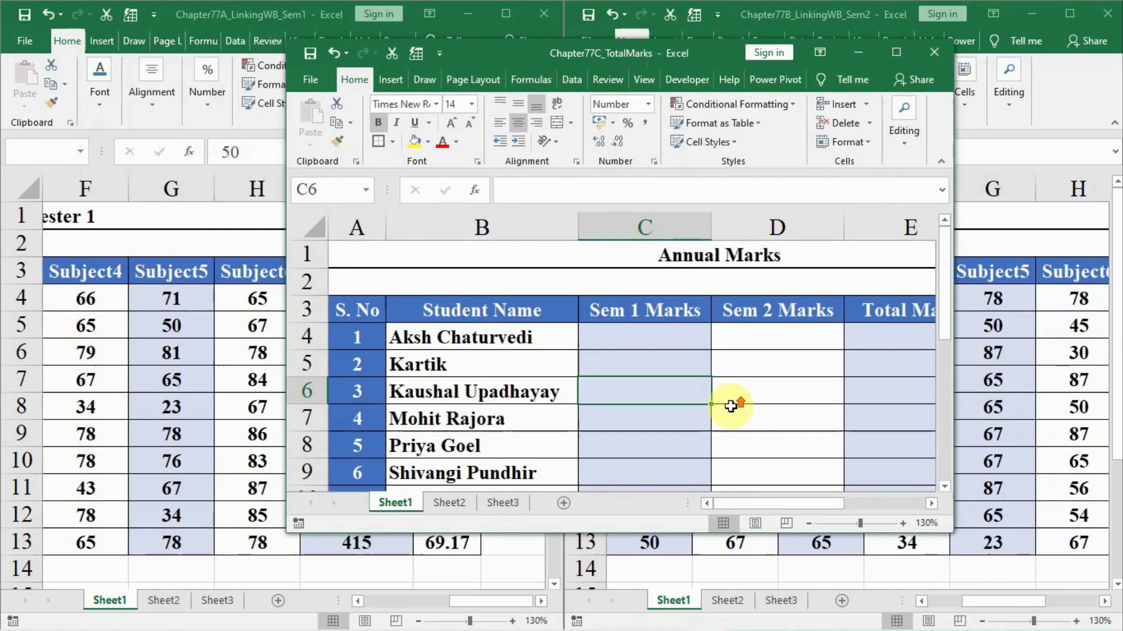
Link C4 to the Sem1 workbook's I4 Total Mark as a relative reference
left_click(624, 336)
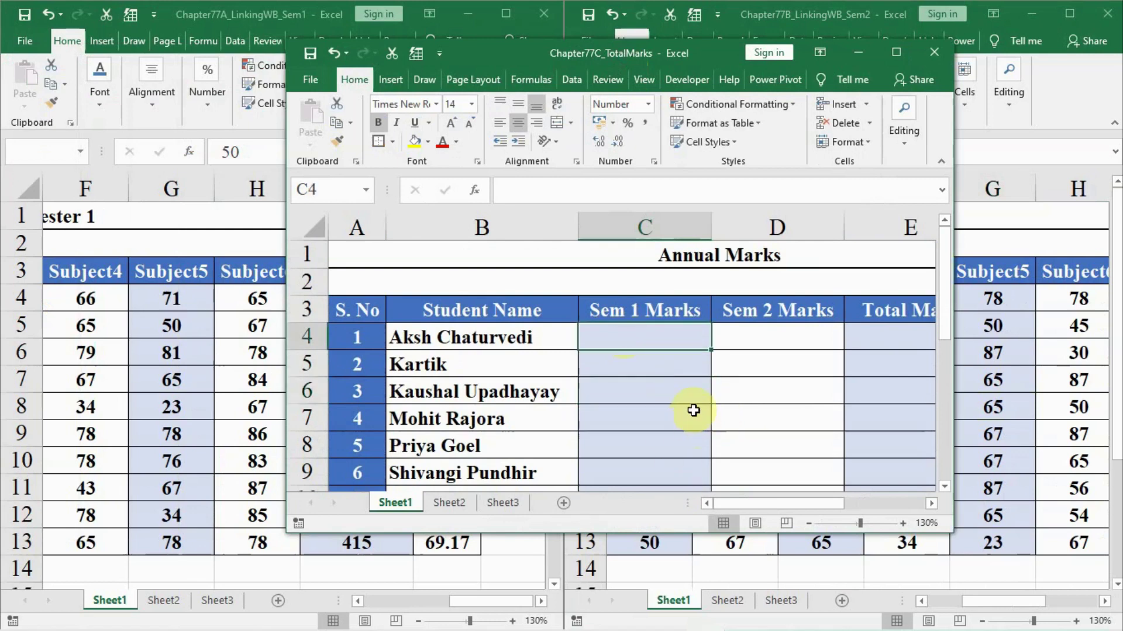
type("=")
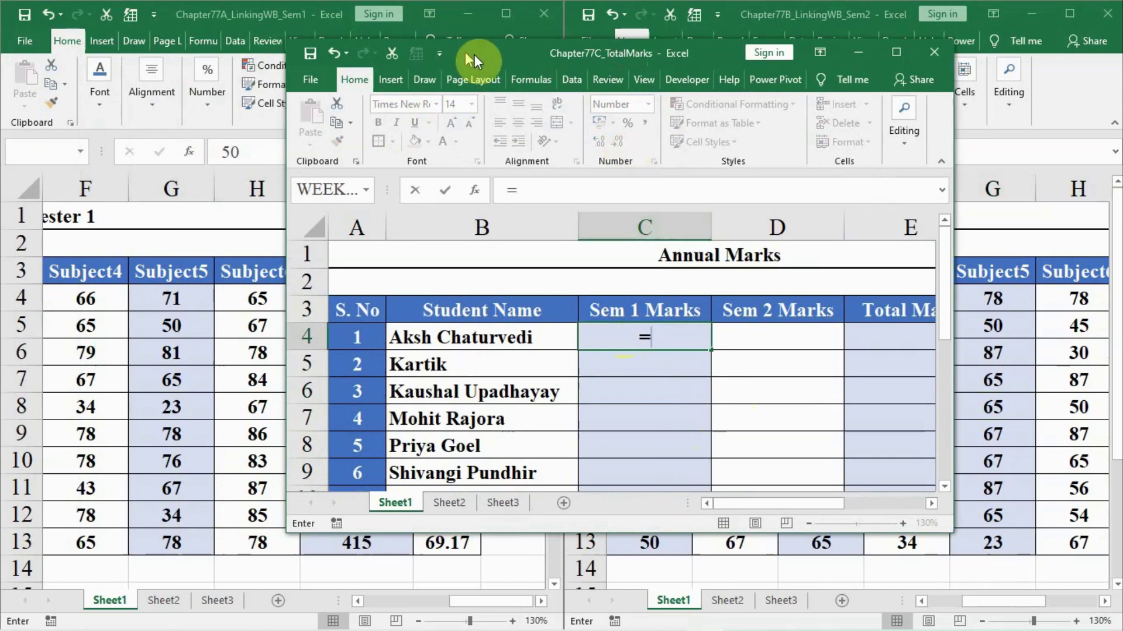
left_click_drag(475, 53, 647, 45)
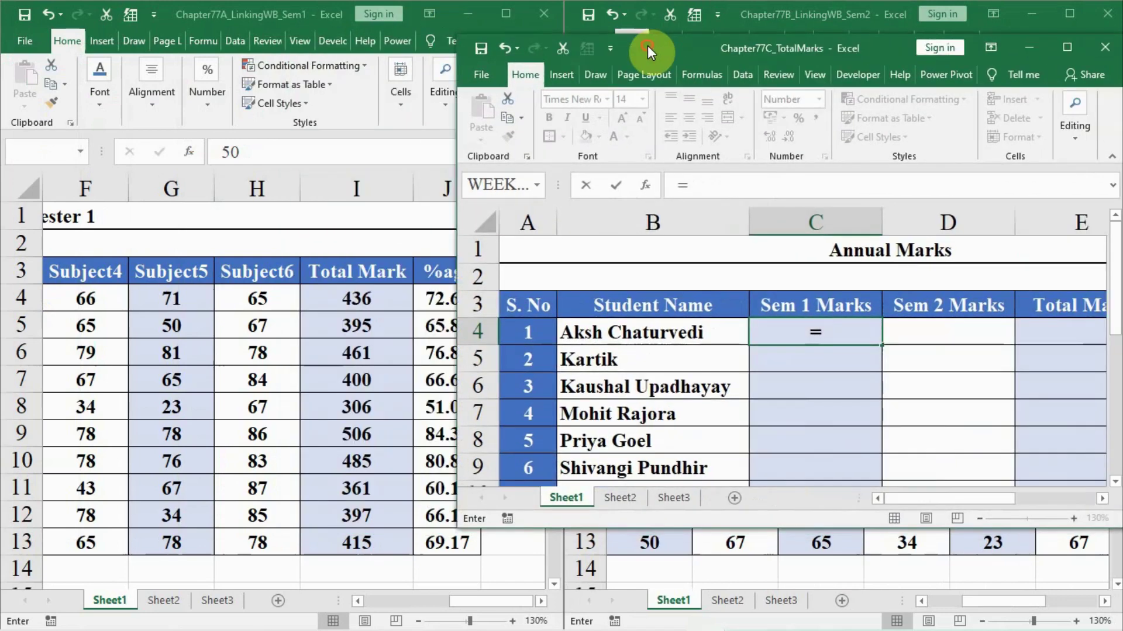
left_click(323, 297)
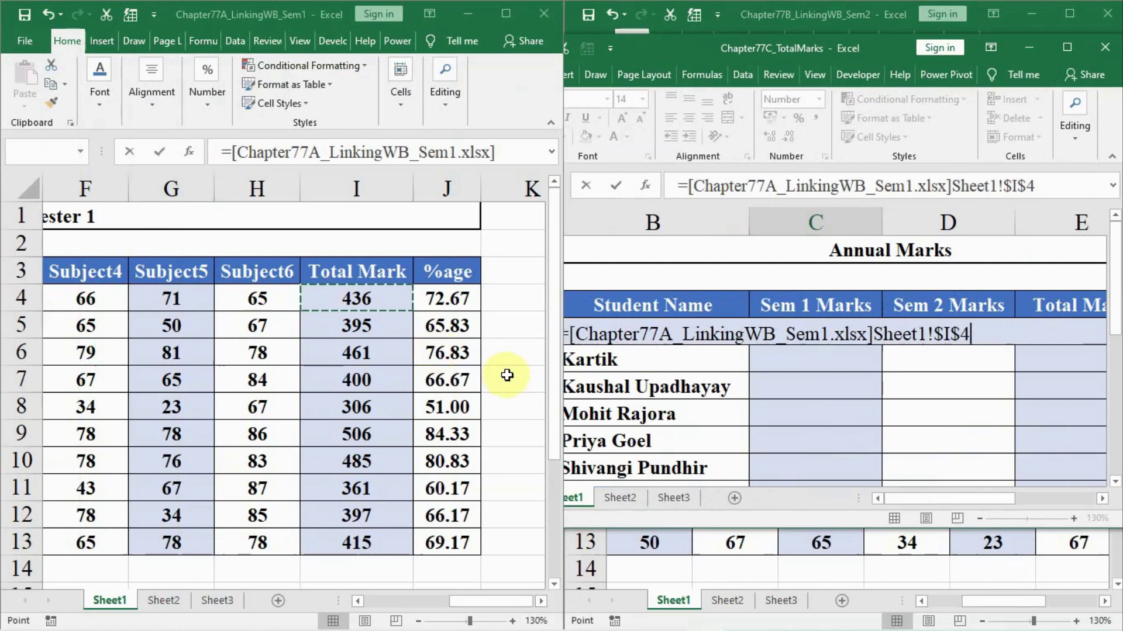
left_click(944, 335)
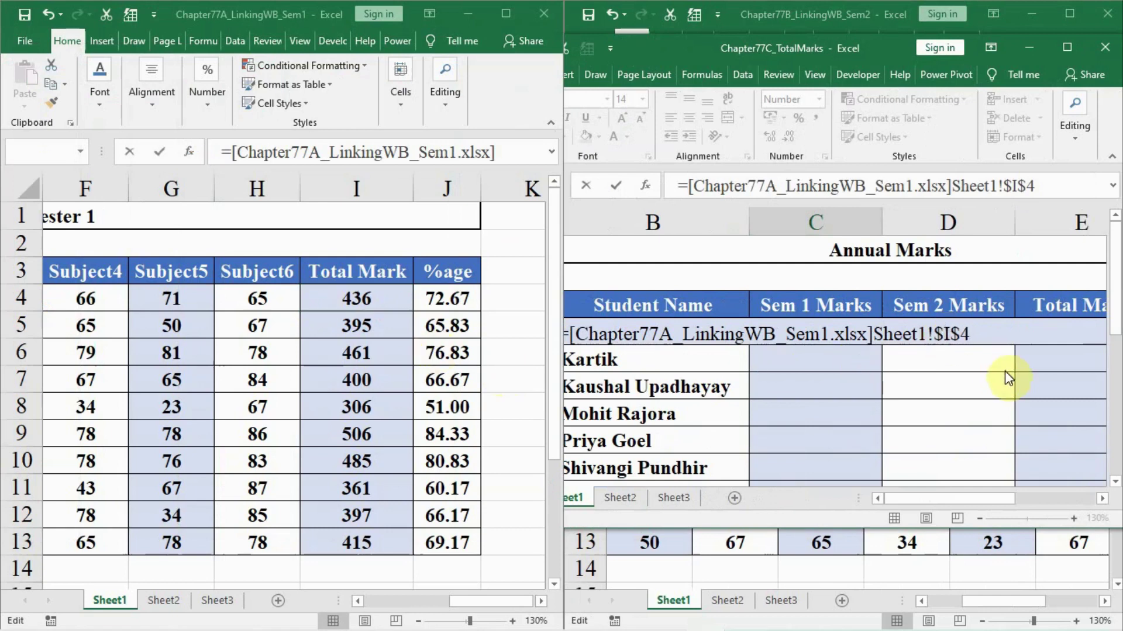
key("F4")
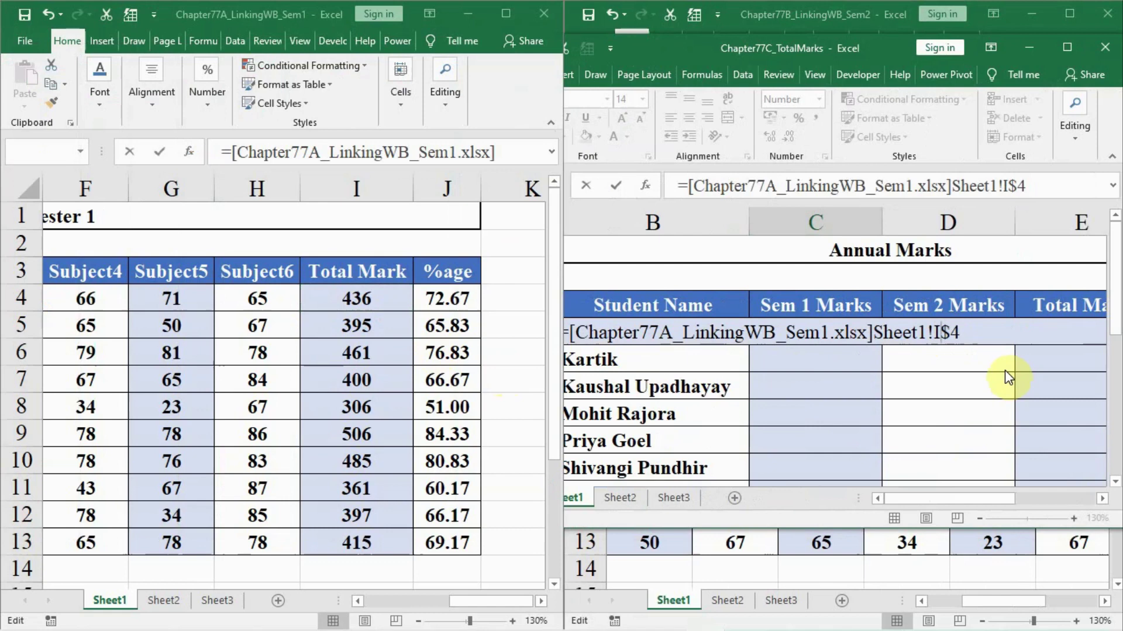
key("Return")
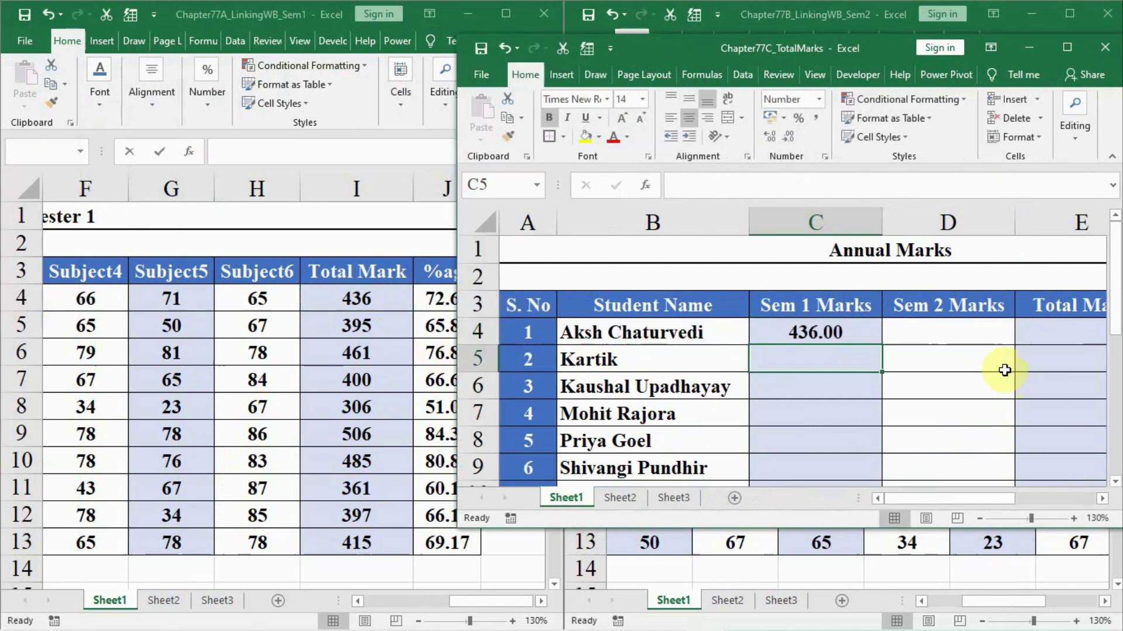
Fill the Sem 1 link formula down the column to C13
left_click(843, 332)
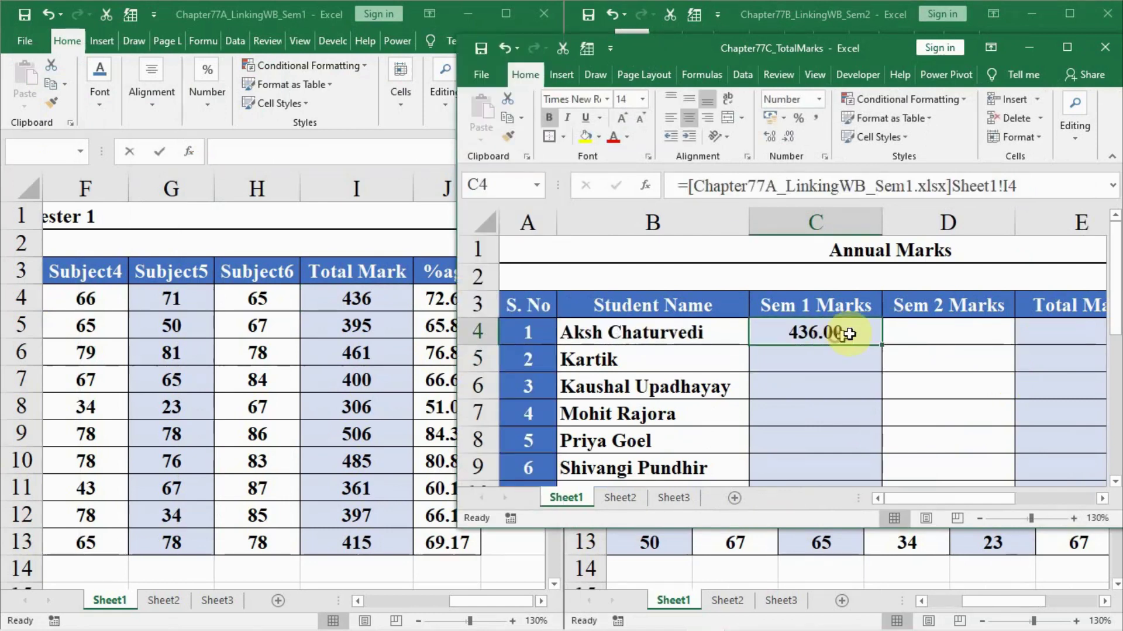
left_click_drag(882, 349, 882, 349)
double_click(883, 349)
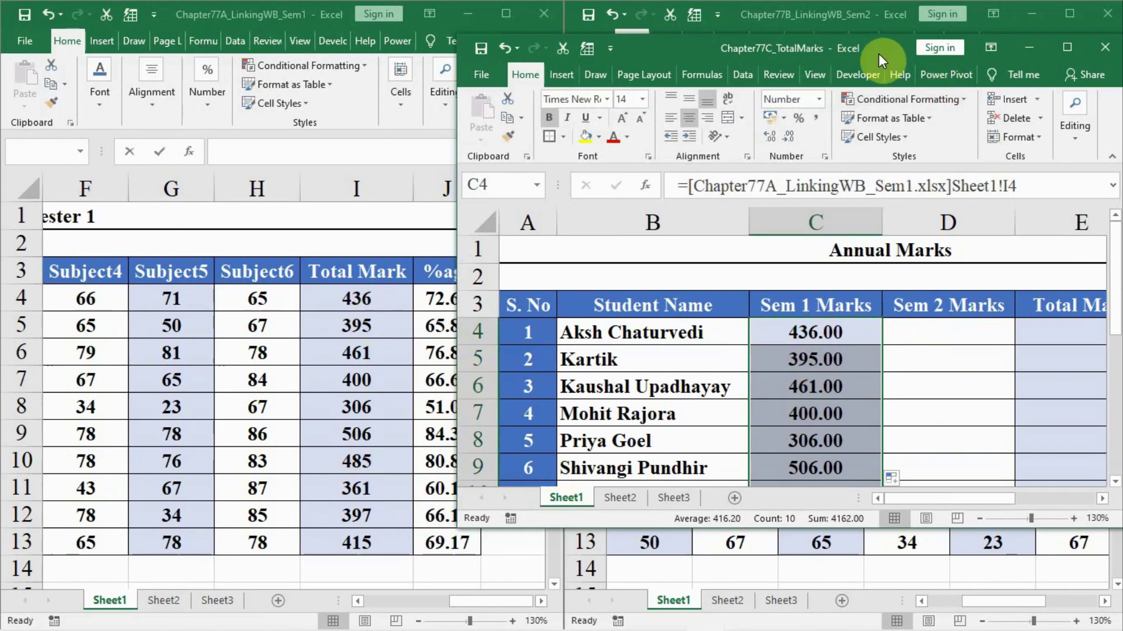
left_click_drag(878, 54, 446, 39)
Link D4 to the Semester 2 workbook's I4 Total Mark
left_click(526, 318)
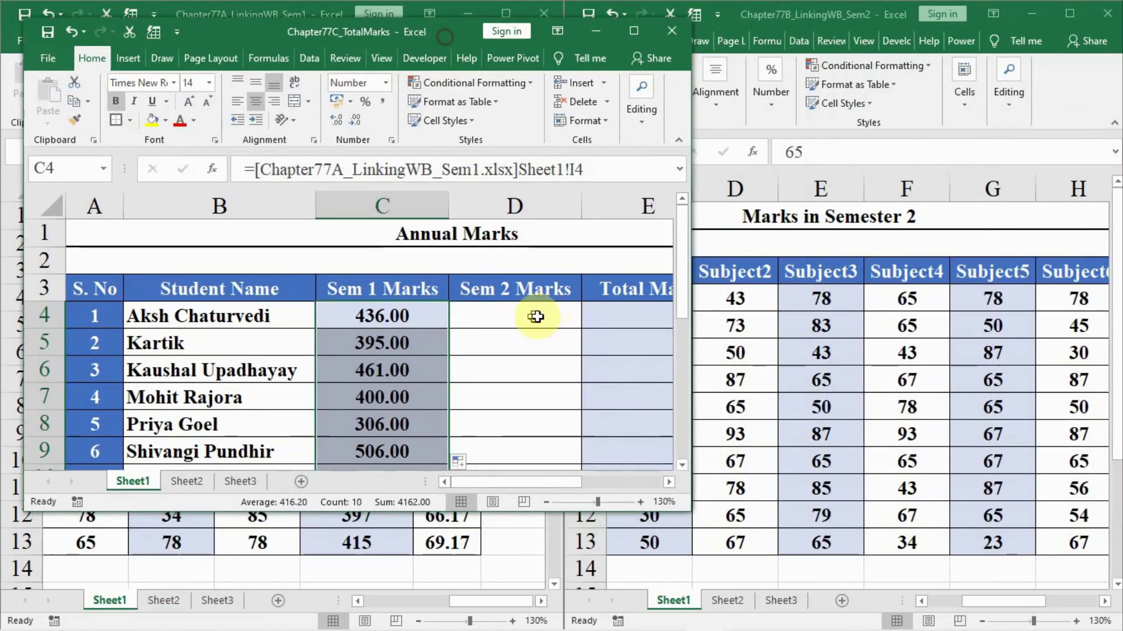
type("=")
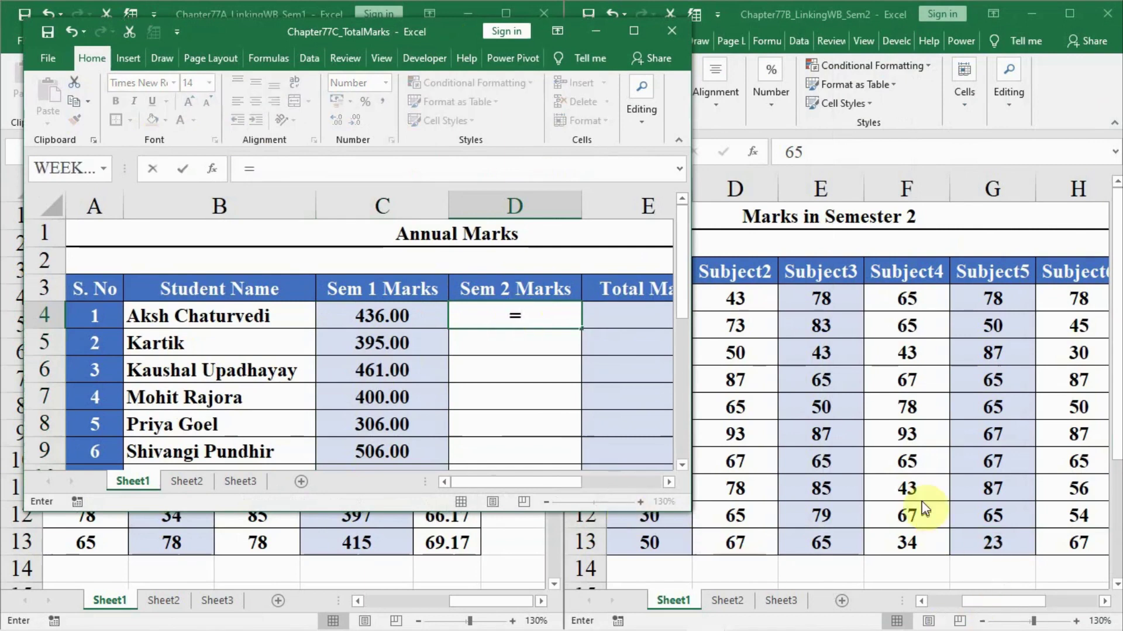
left_click(918, 471)
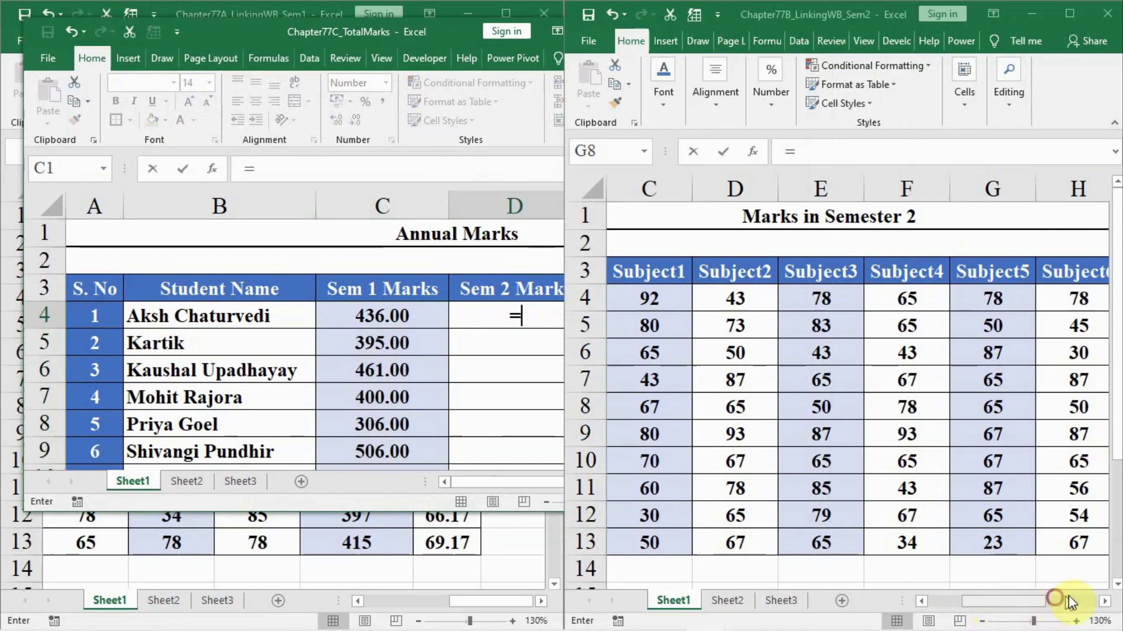
left_click(1106, 602)
left_click(1105, 602)
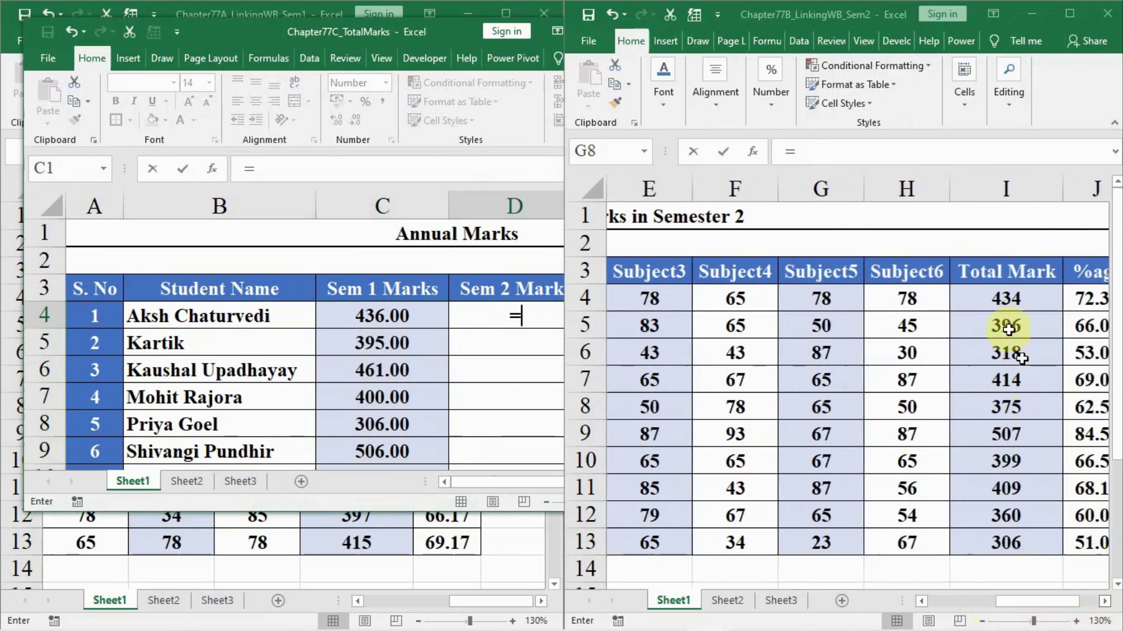
left_click(998, 299)
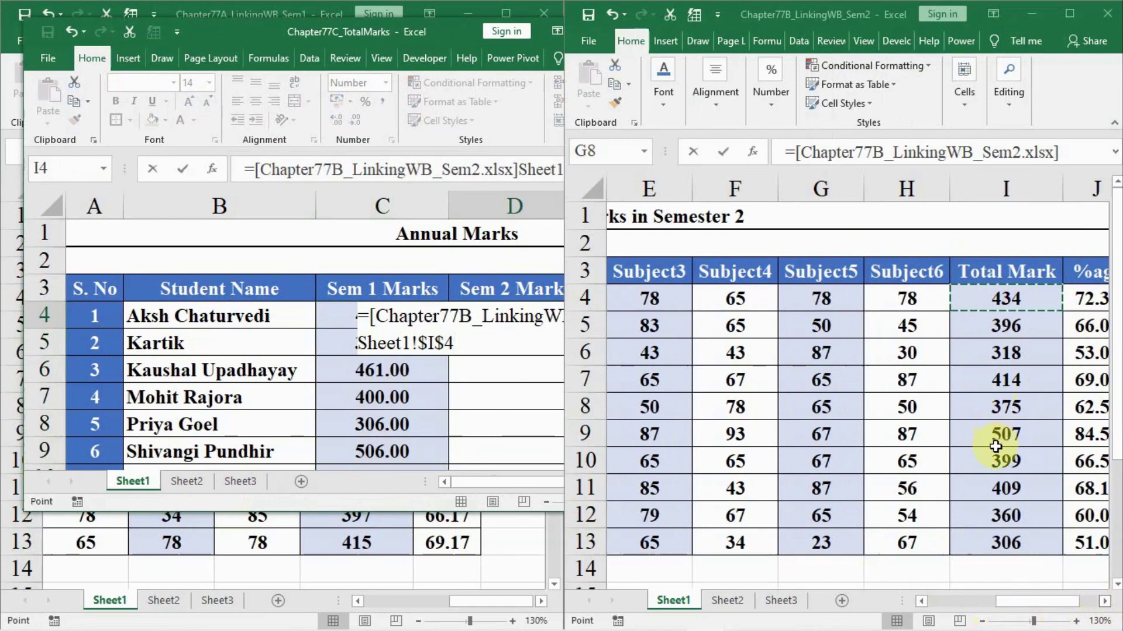
key("Return")
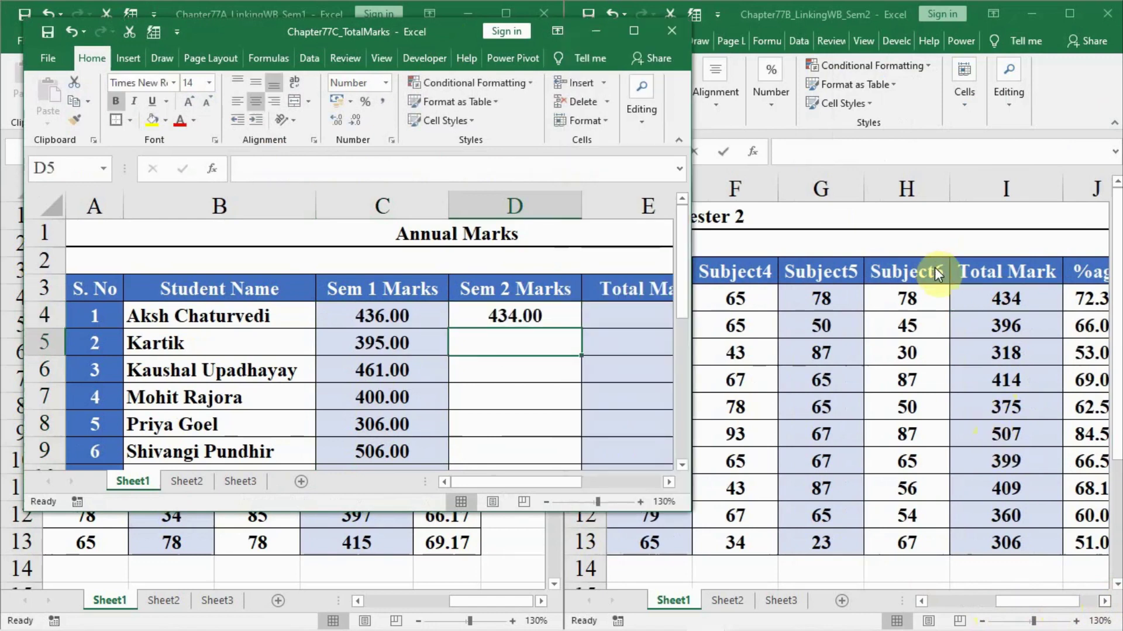
Make D4's I4 reference relative and copy the Sem 2 formula down the column
left_click(522, 322)
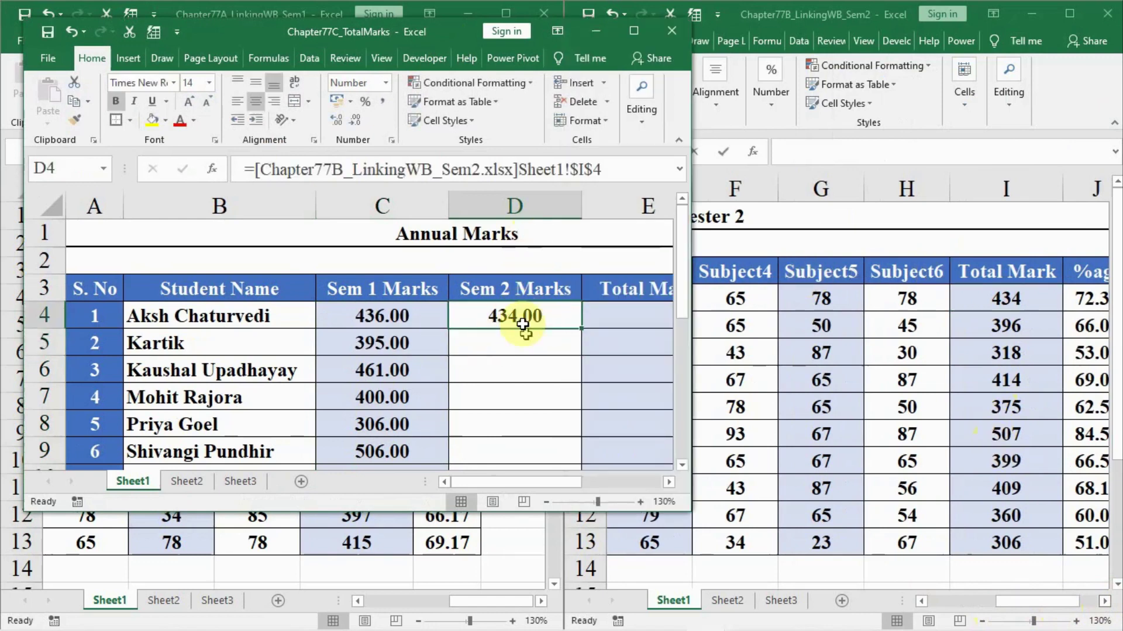
left_click(573, 169)
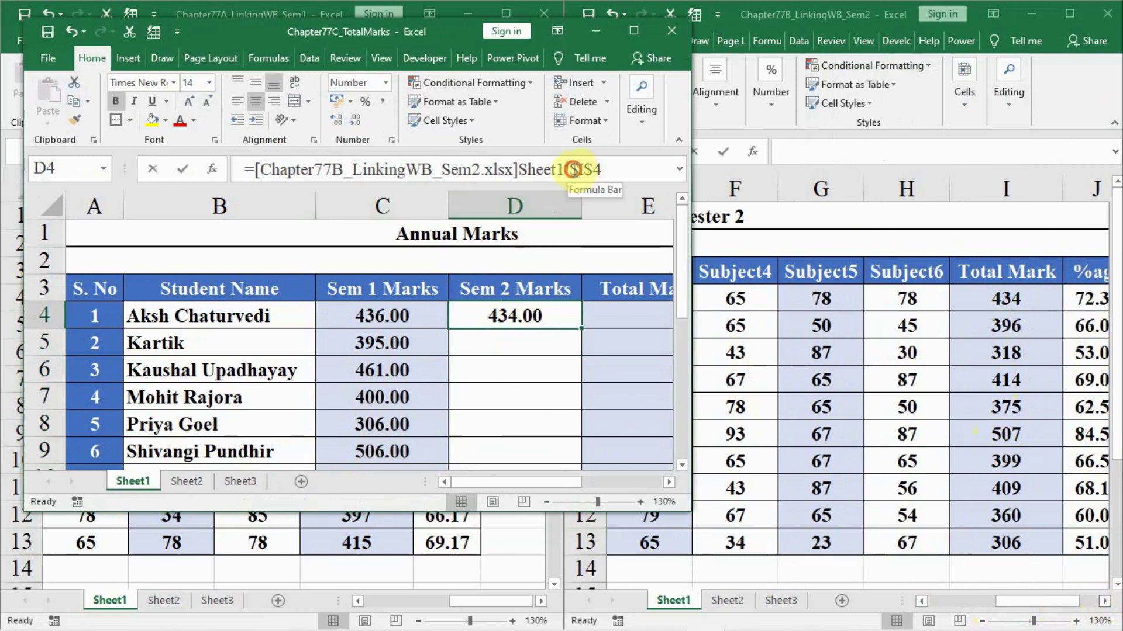
key("Delete")
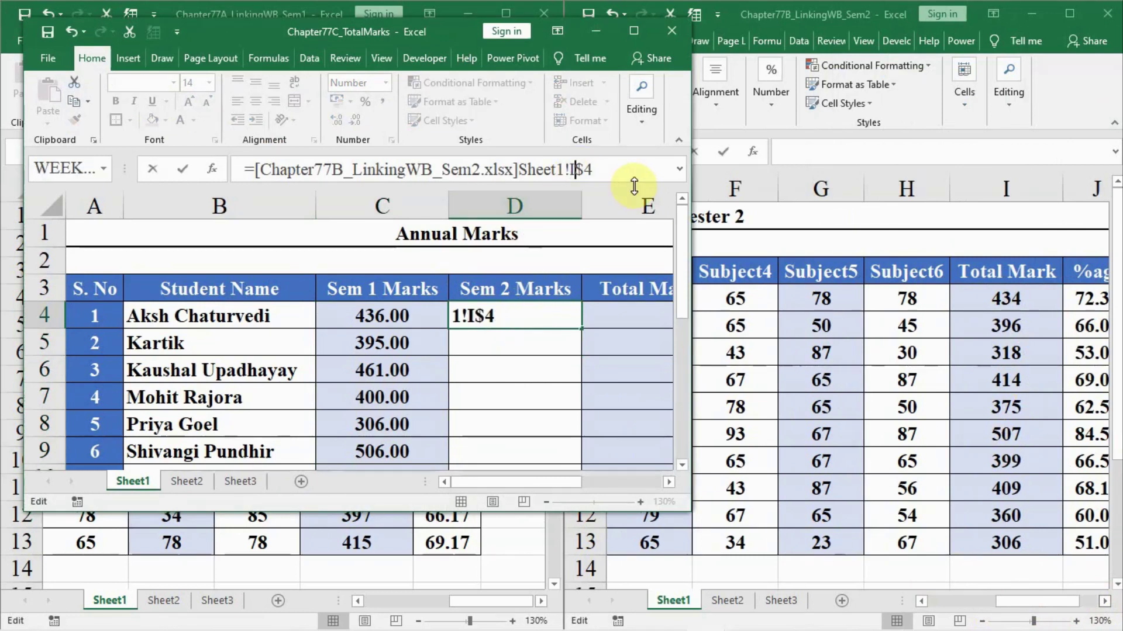
key("Return")
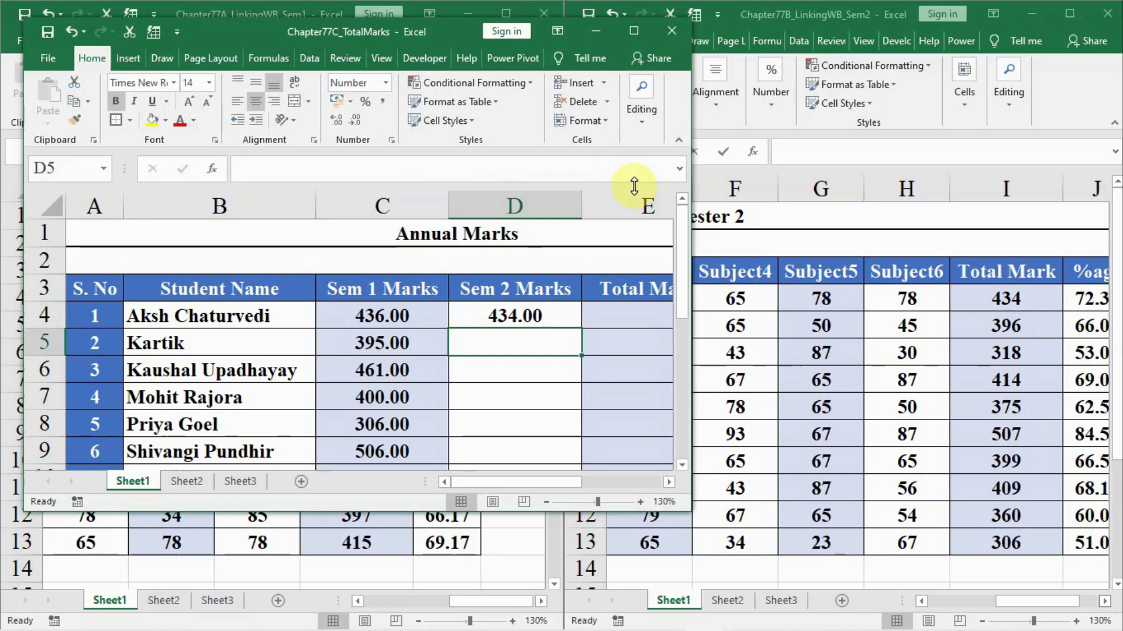
left_click(529, 310)
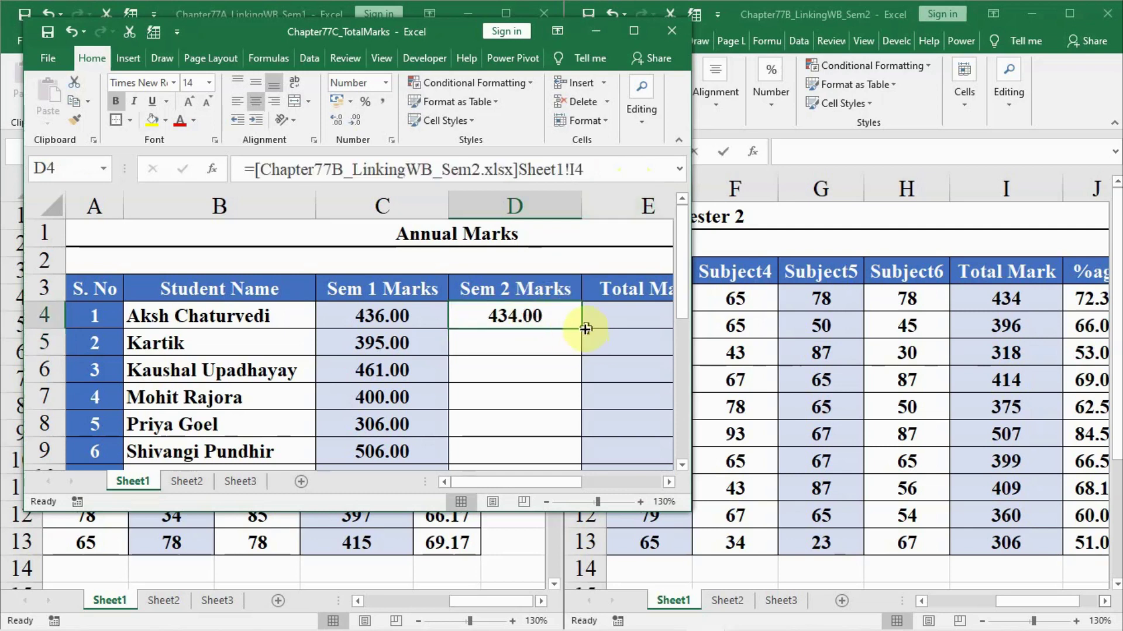
left_click_drag(583, 327, 557, 421)
Clear the linked formulas from C4:D13 in both semester columns
scroll(557, 419, "up", 2)
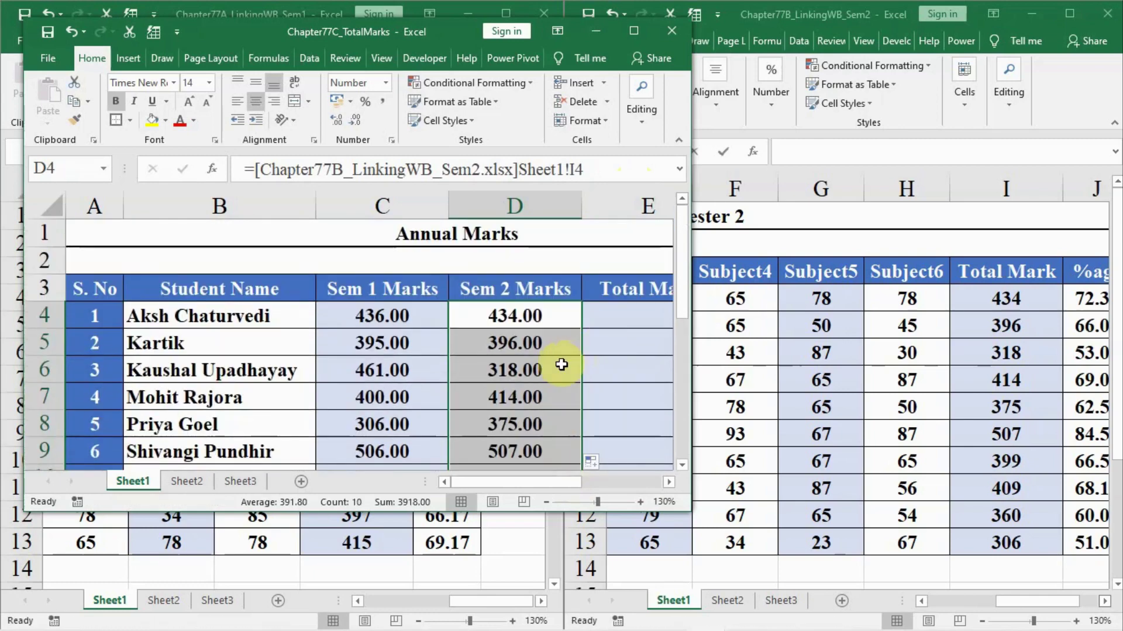
key("shift+Left")
scroll(560, 357, "down", 3)
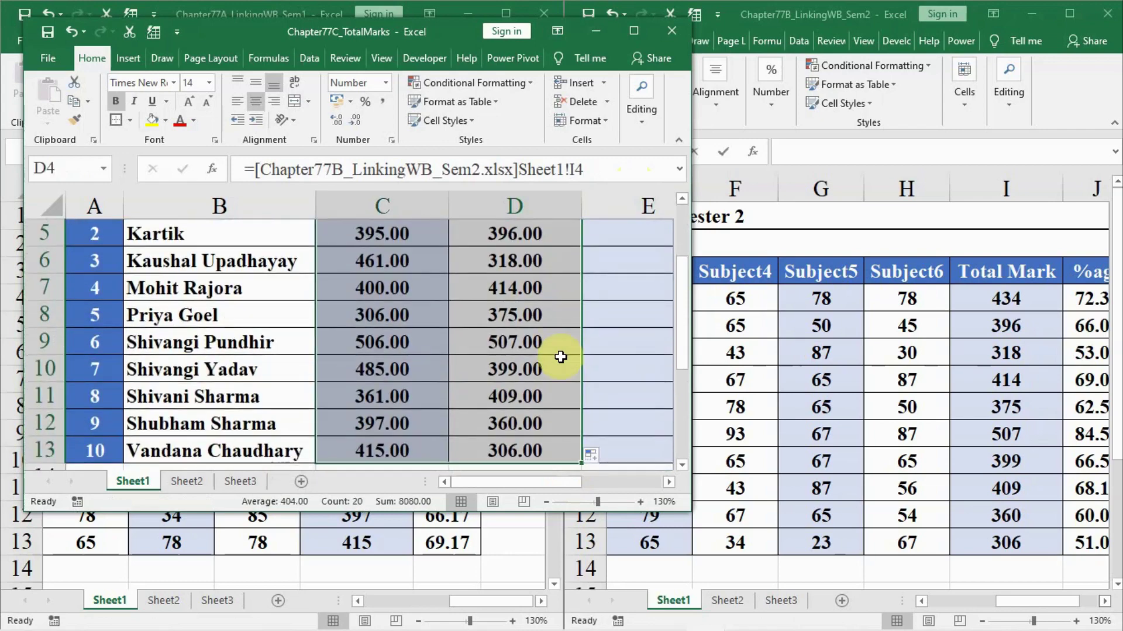
key("Delete")
scroll(560, 357, "up", 3)
left_click(383, 354)
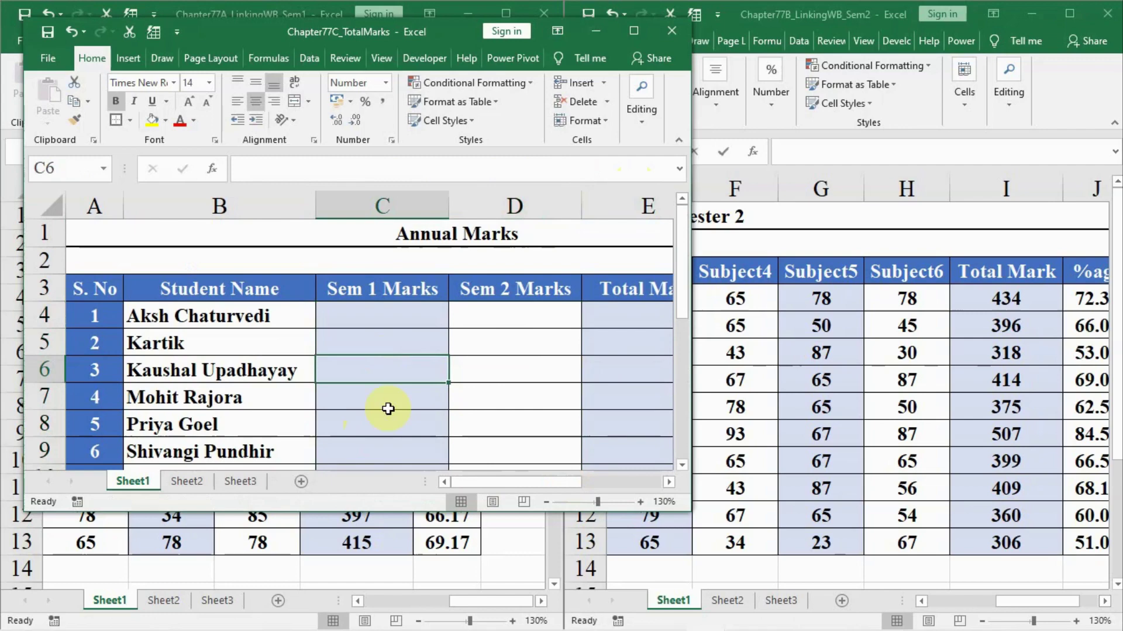
Convert the Semester 1 marks data into a table with headers
left_click(358, 533)
left_click(261, 461)
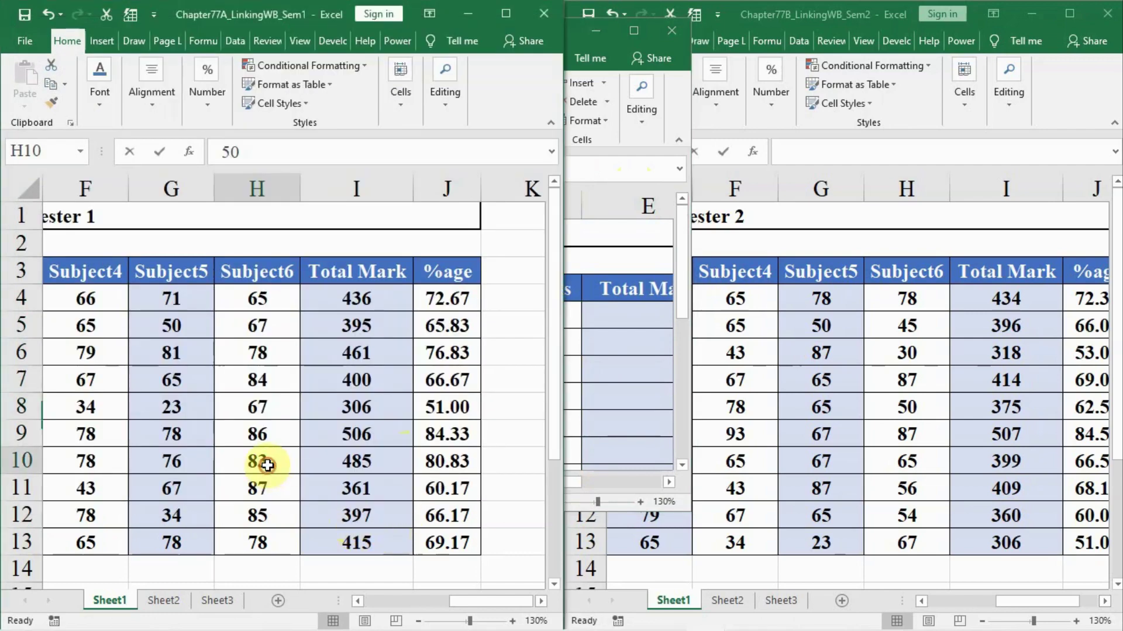
left_click_drag(458, 600, 413, 601)
left_click(293, 423)
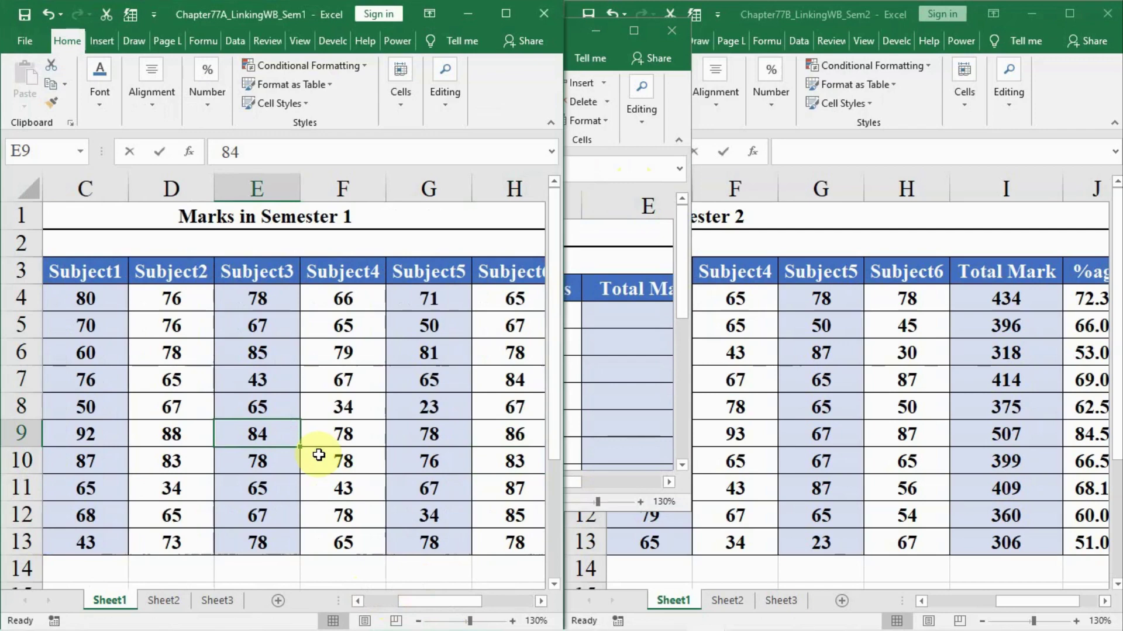
key("ctrl+t")
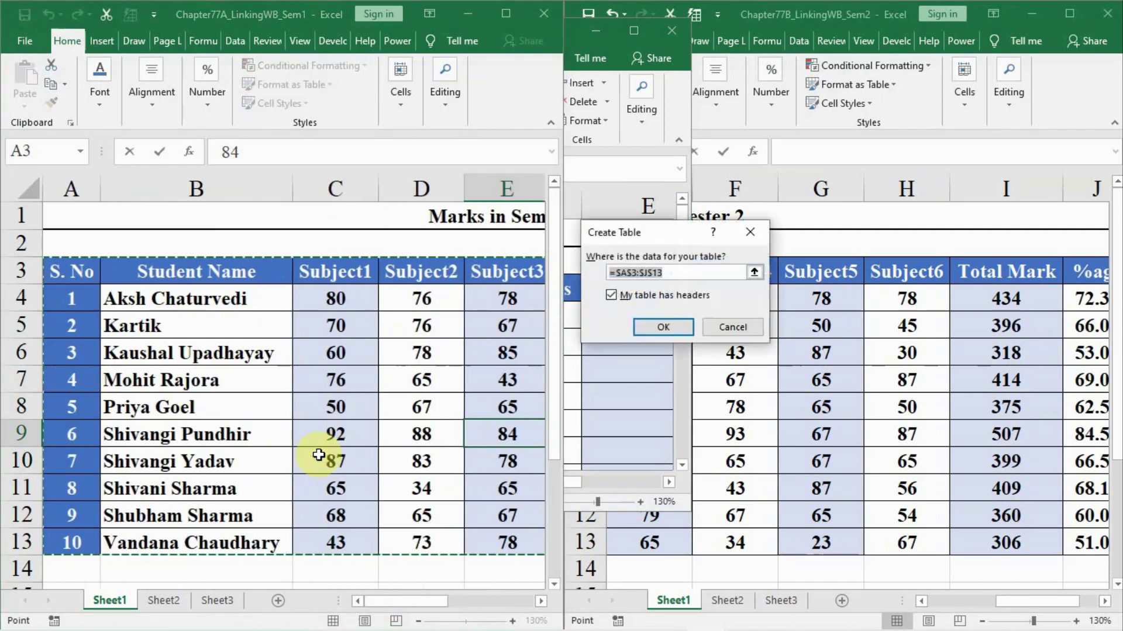
key("Return")
left_click(322, 397)
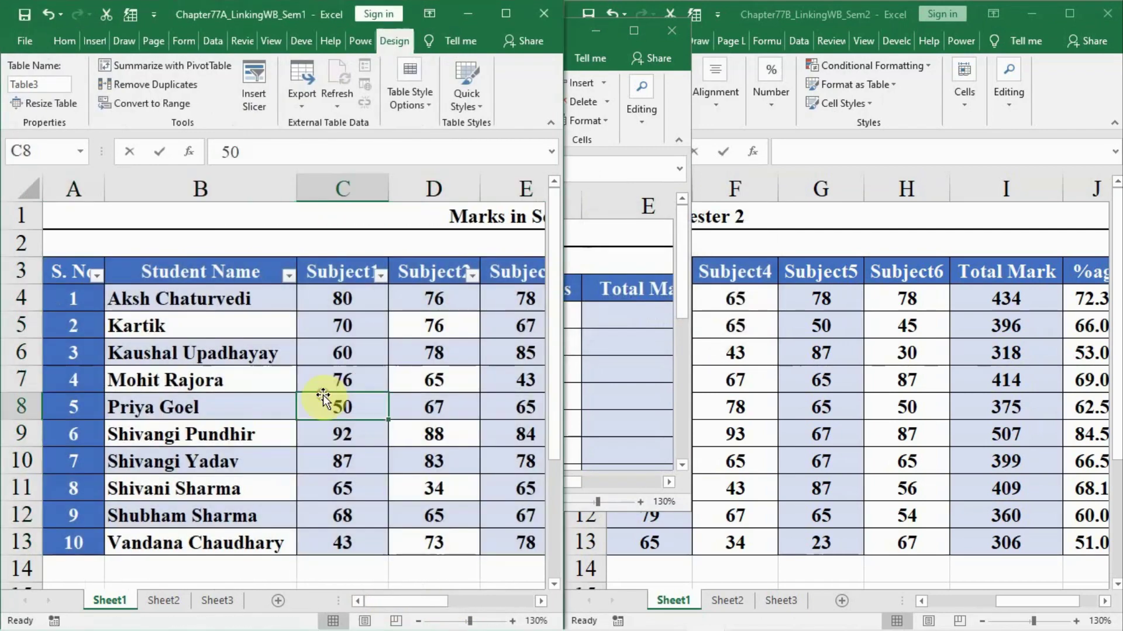
Convert the Semester 2 marks range A3:J13 into a table (Table1) with headers
left_click_drag(427, 602, 511, 603)
left_click(837, 409)
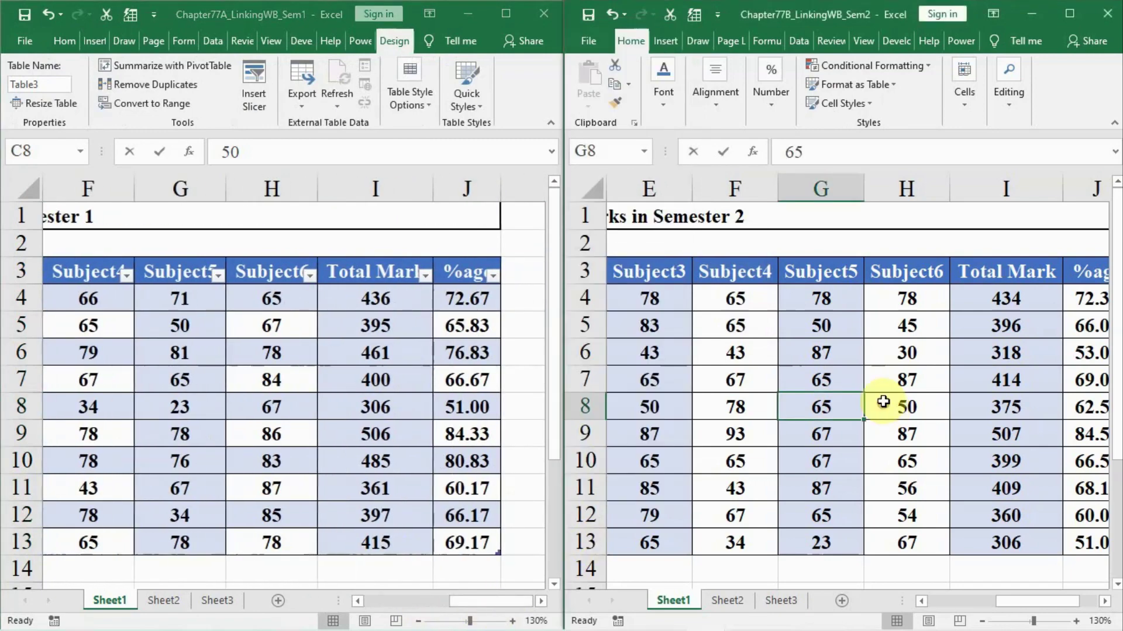
left_click(823, 381)
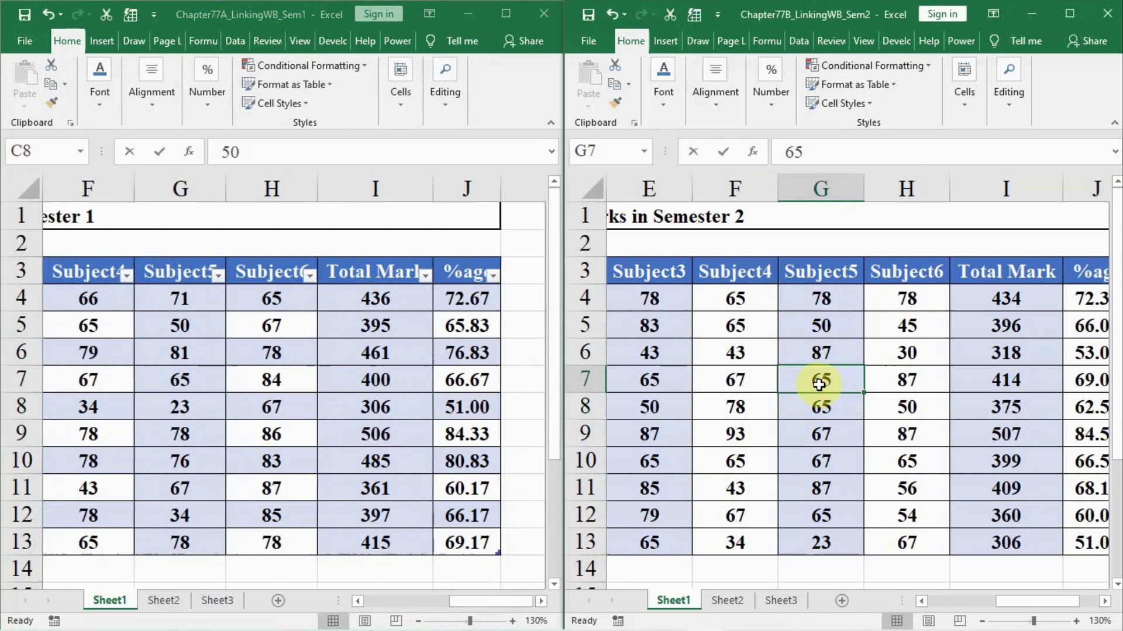
key("ctrl+t")
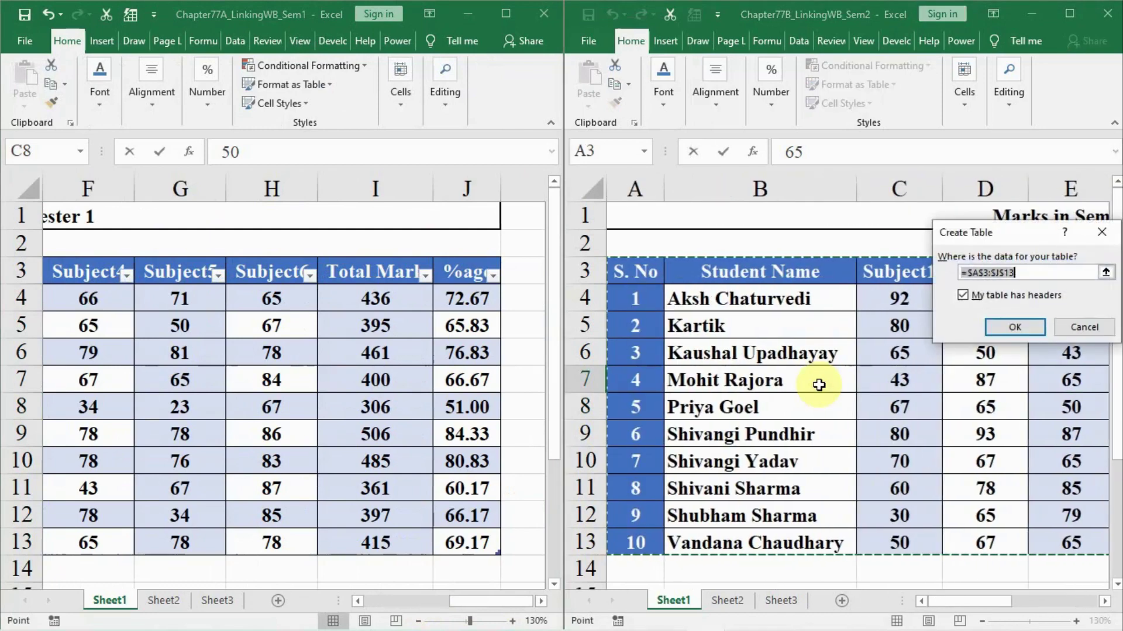
left_click(1018, 330)
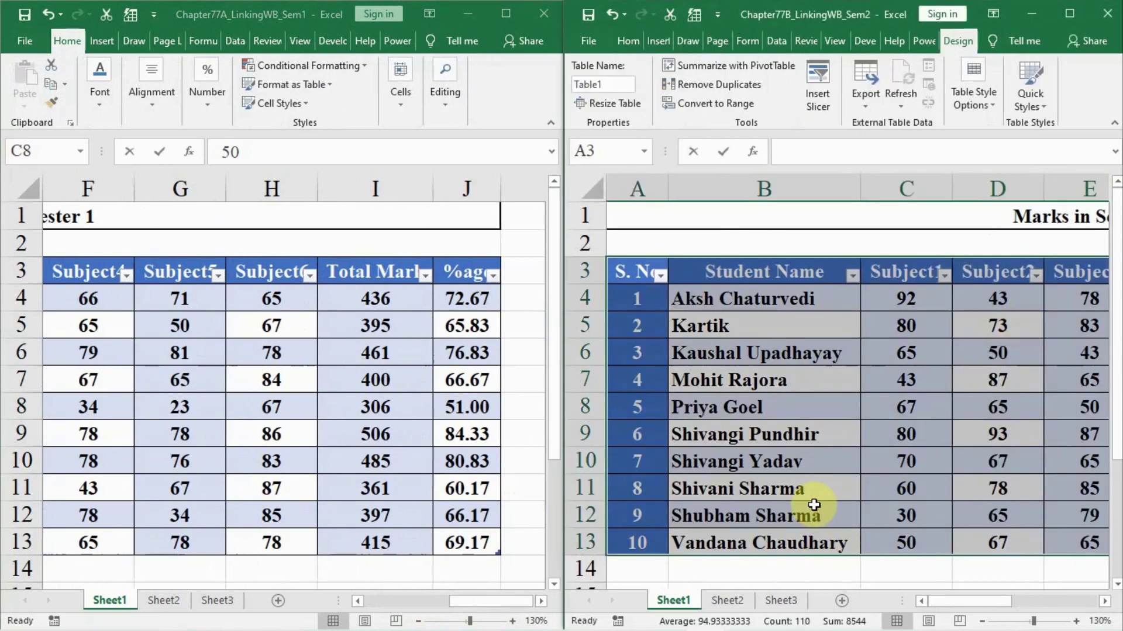
left_click(813, 504)
Switch back to the Chapter77C_TotalMarks workbook and select a cell in the Sem 2 Marks column
left_click_drag(949, 606, 946, 577)
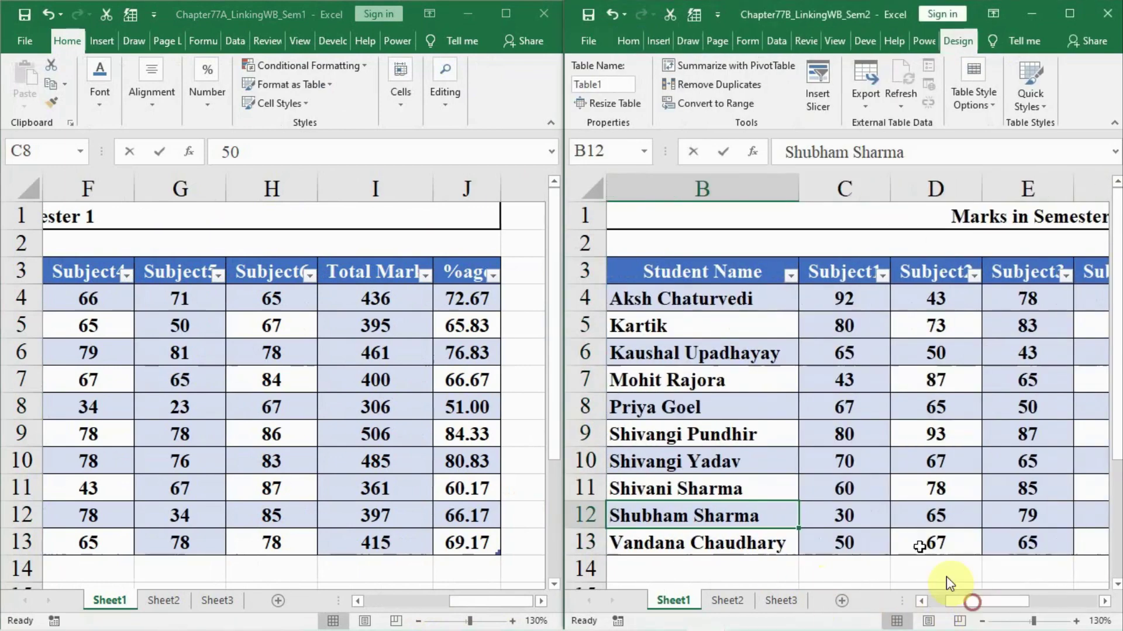
key("alt+Tab")
key("alt+Tab")
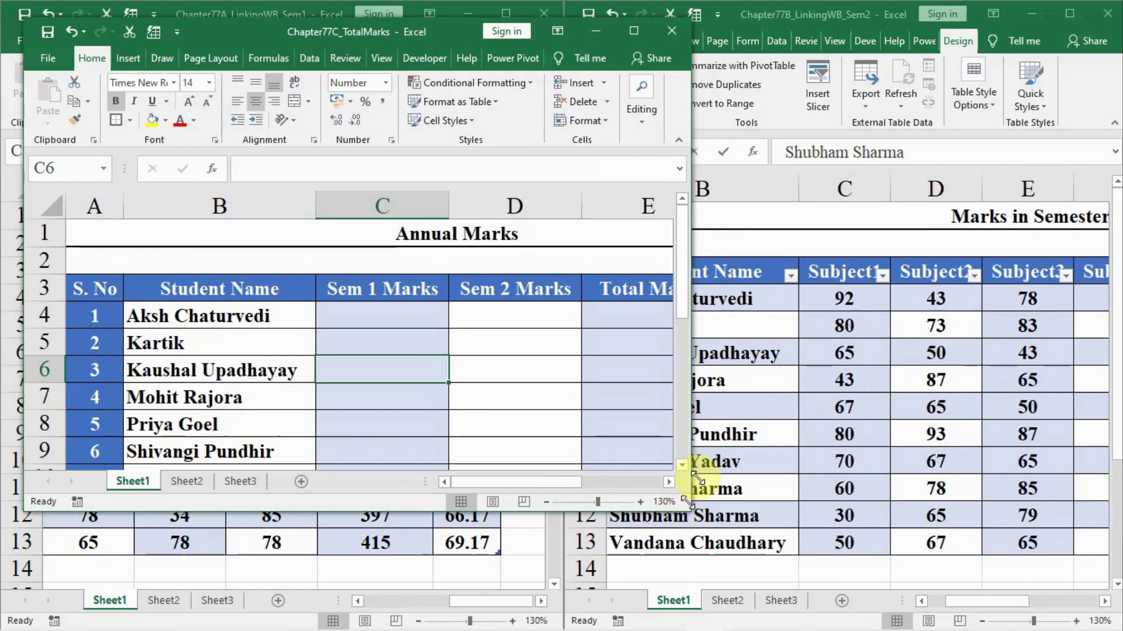
left_click(462, 378)
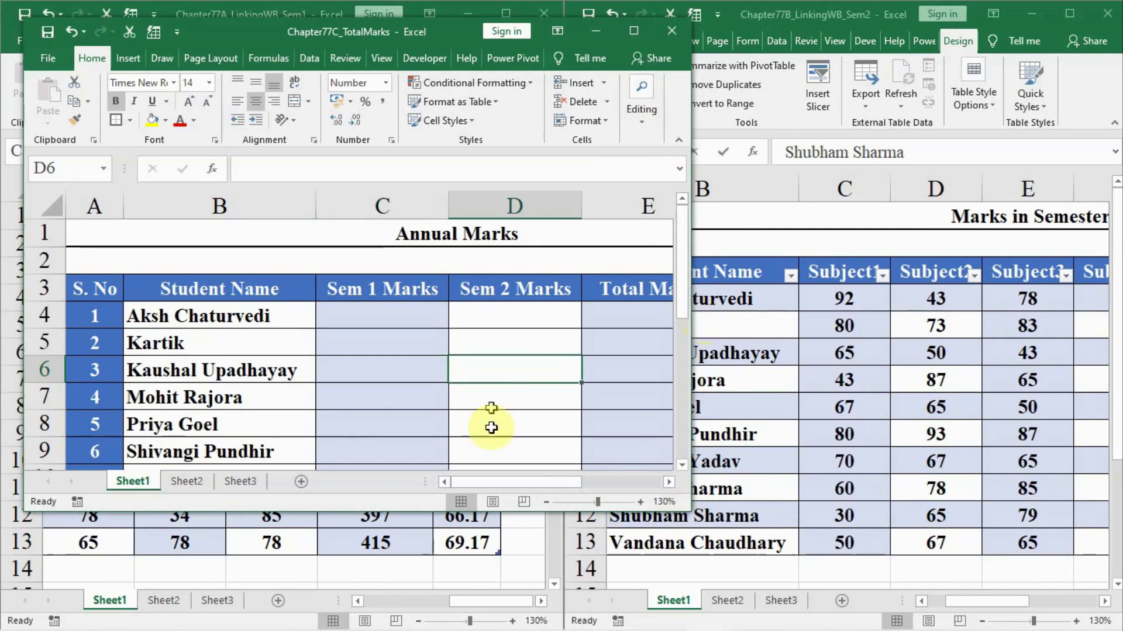
mouse_move(563, 482)
left_mouse_down()
mouse_move(596, 484)
mouse_move(555, 502)
left_mouse_up()
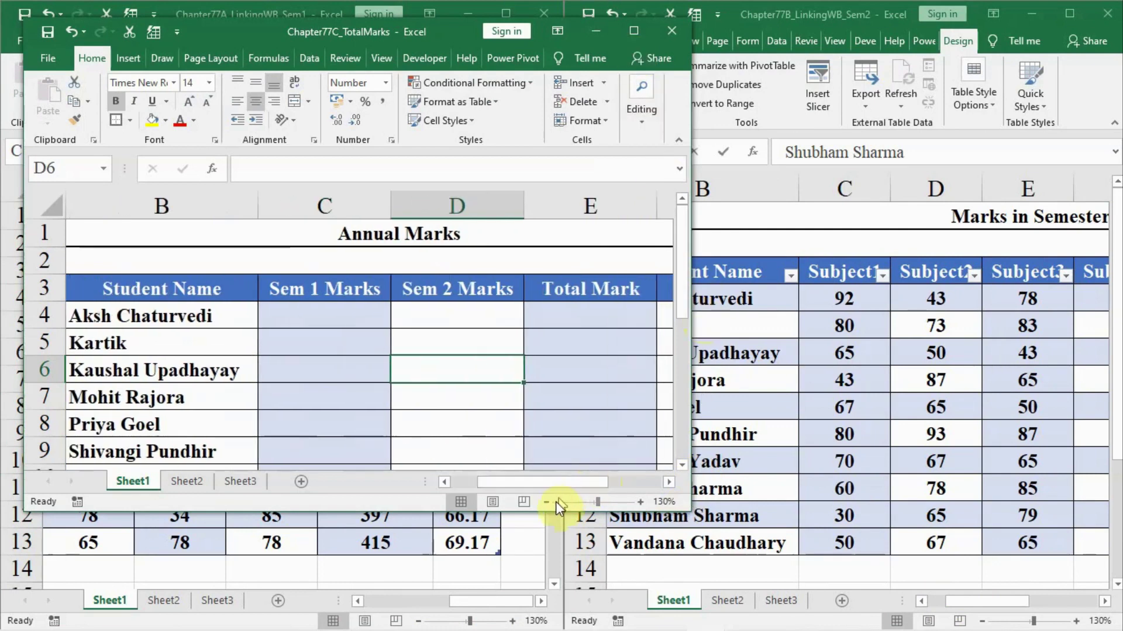
Zoom out to 100% and undo the accidental one-cell table created at D7
left_click(545, 501)
left_click(546, 501)
left_click(545, 502)
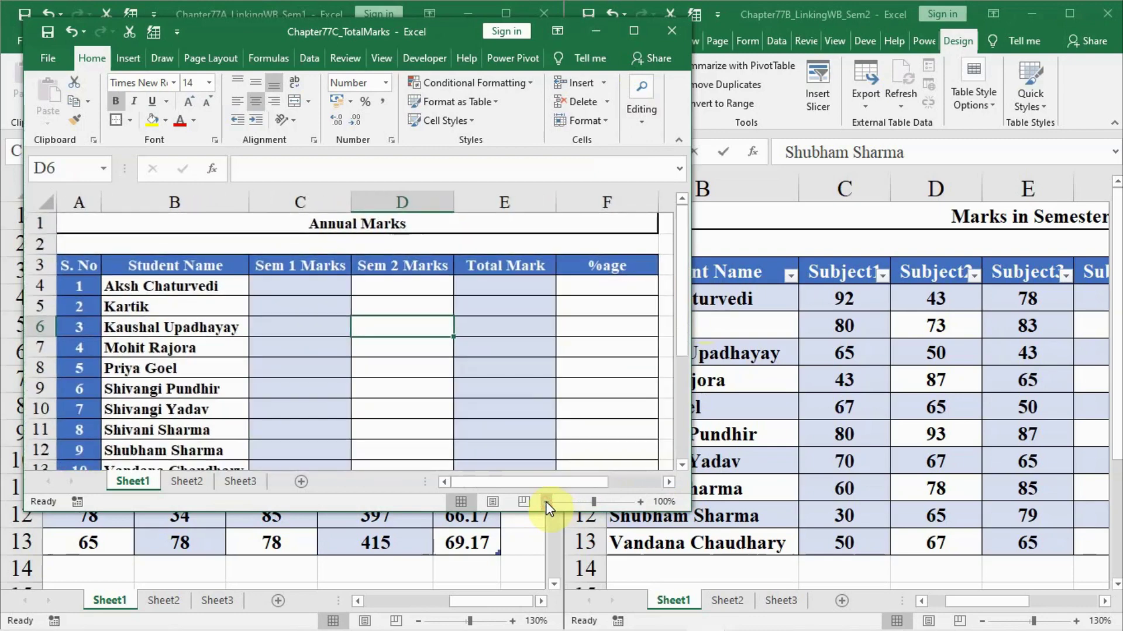
left_click(439, 351)
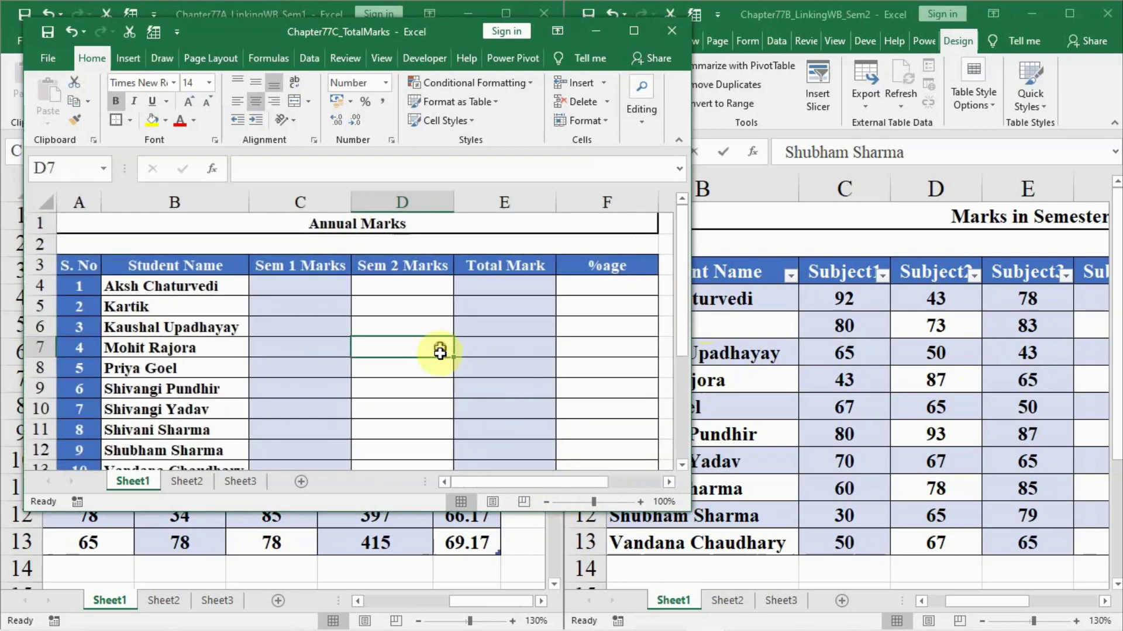
key("ctrl+t")
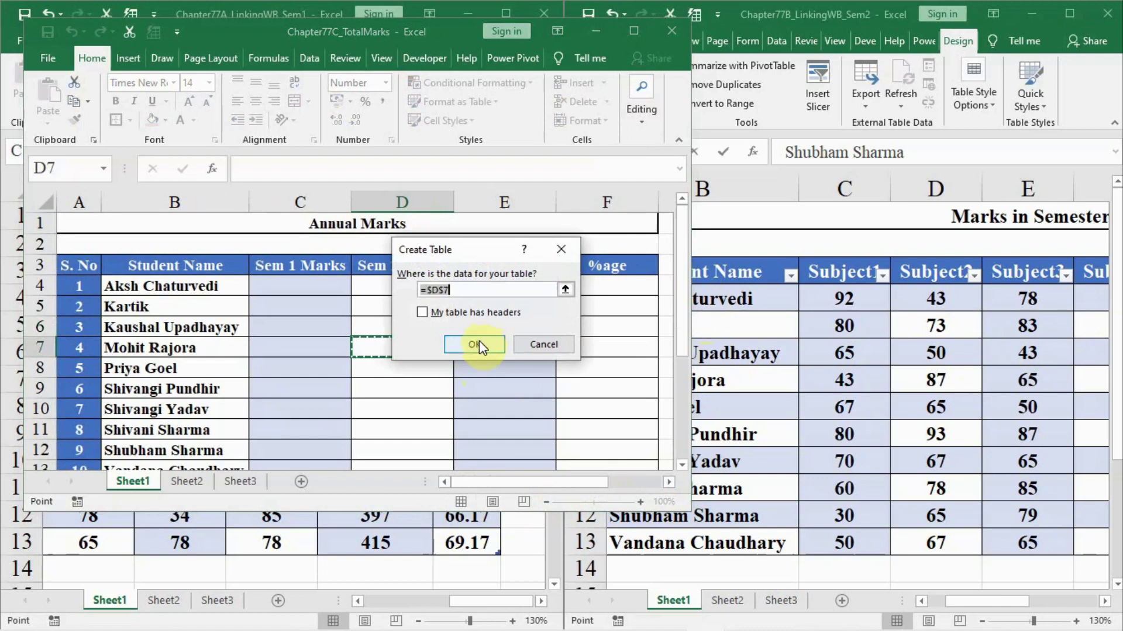
left_click(479, 344)
left_click(445, 349)
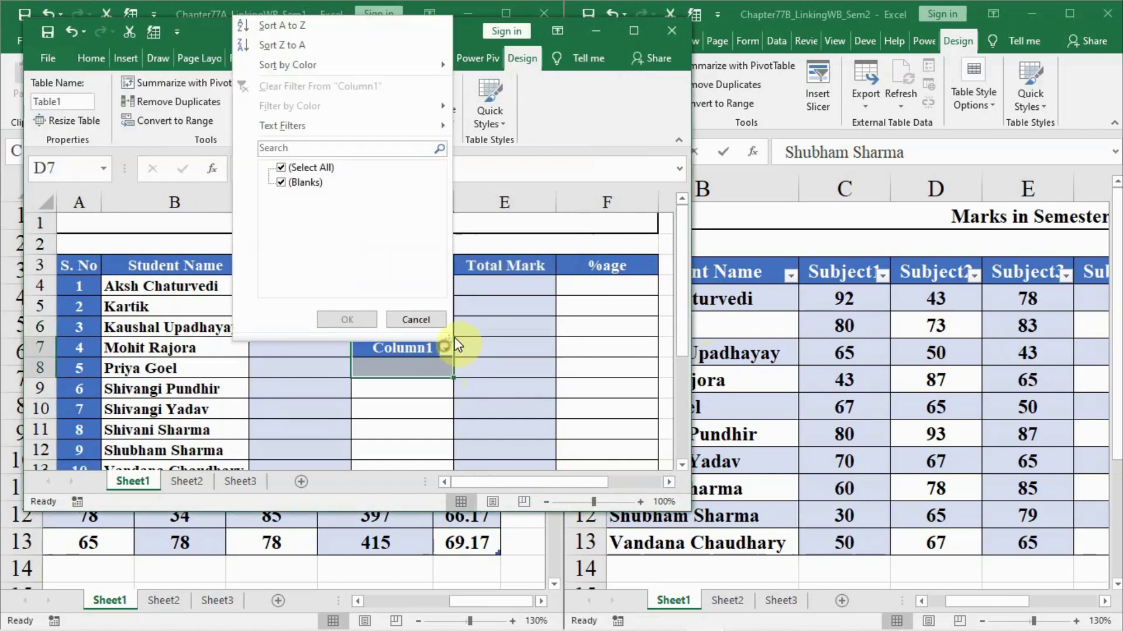
key("Escape")
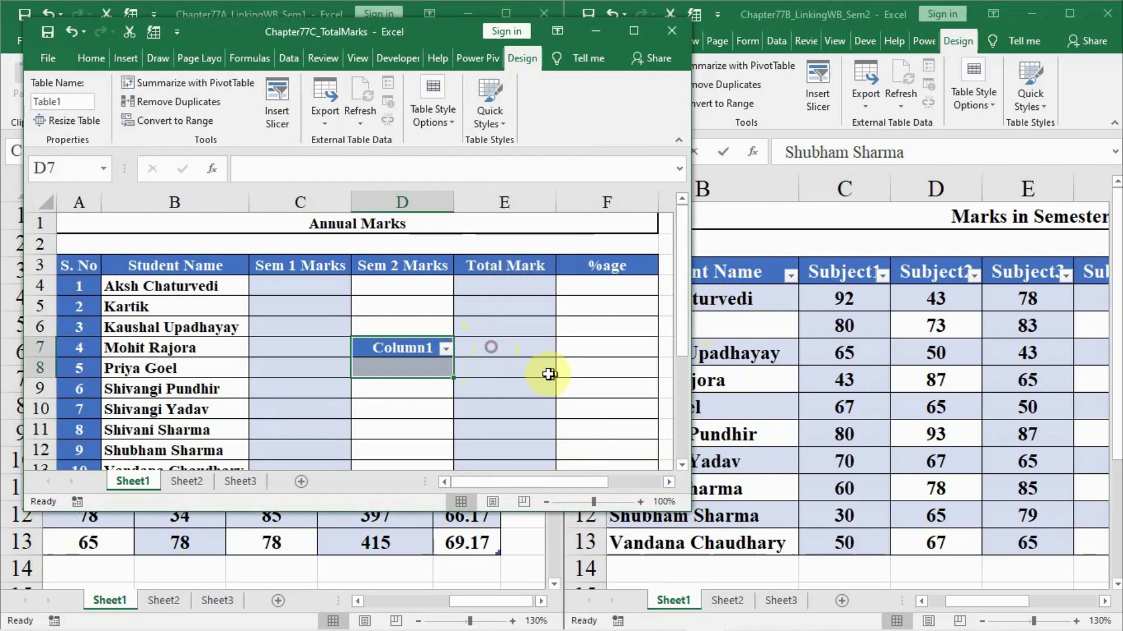
key("ctrl+z")
key("ctrl+z")
Convert the Annual Marks range A3:F13 into a table (Table2) with headers
left_click(322, 309)
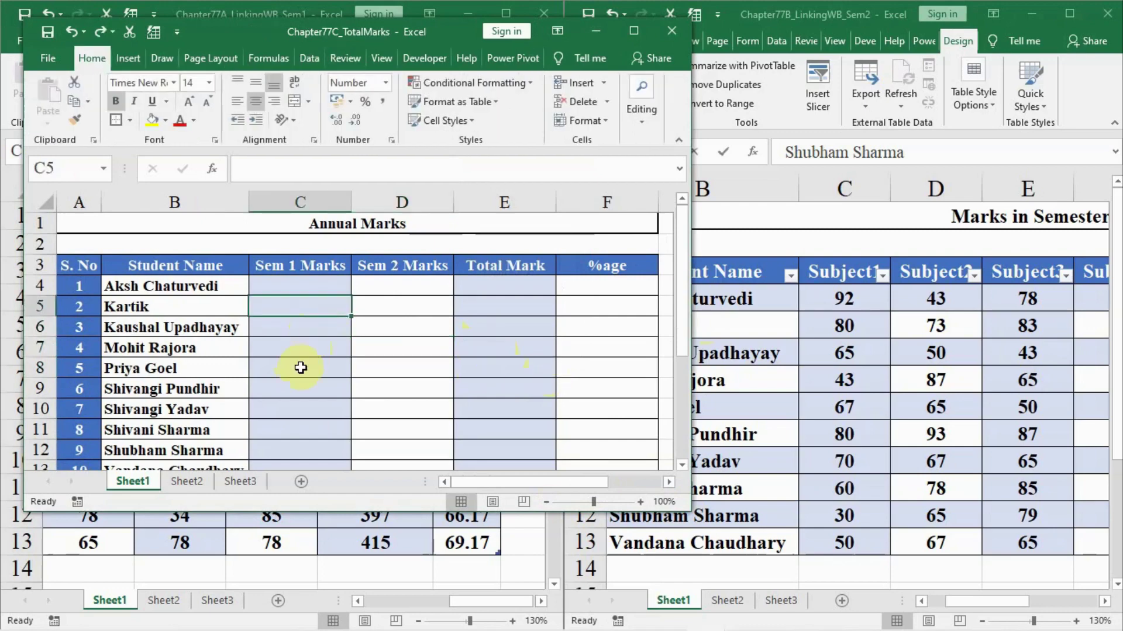
key("ctrl+t")
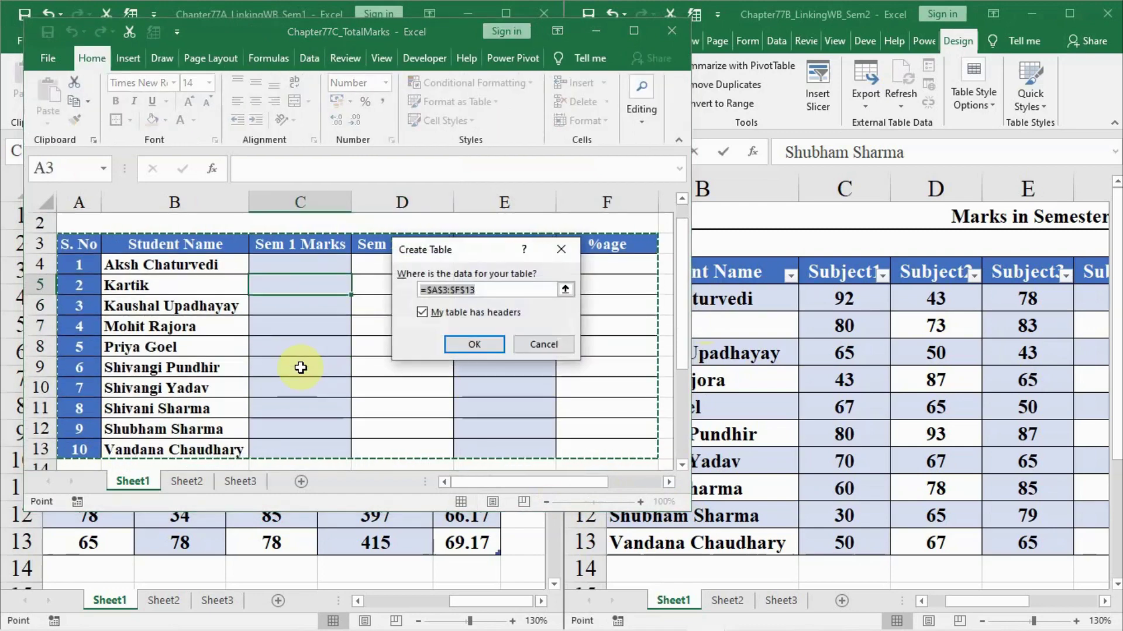
key("Return")
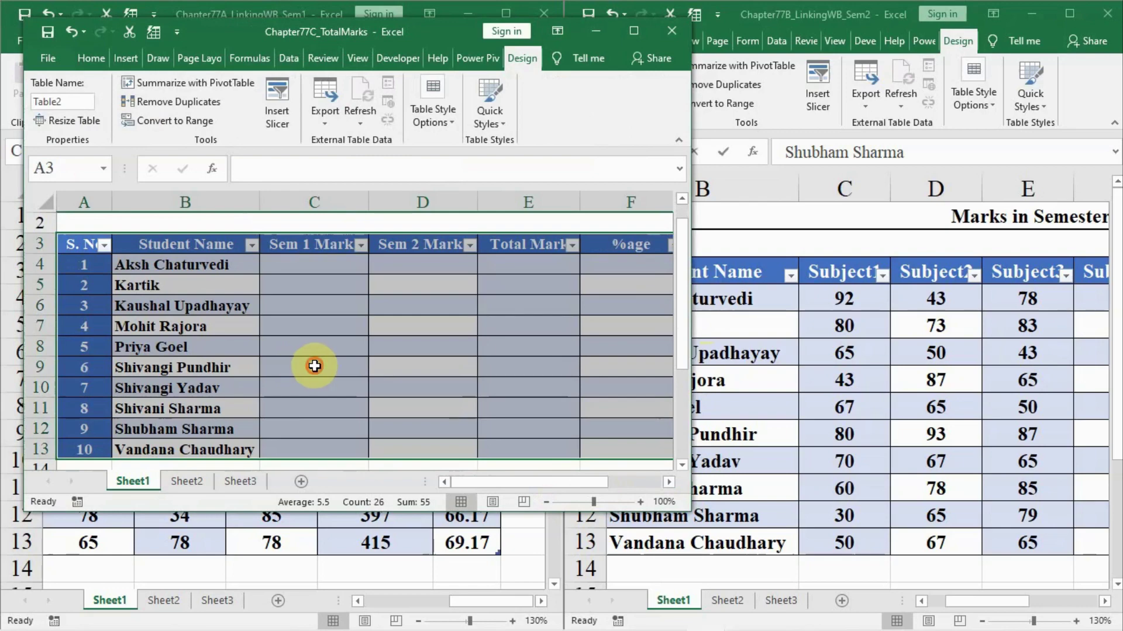
left_click(313, 366)
scroll(315, 363, "up", 1)
left_click(331, 348)
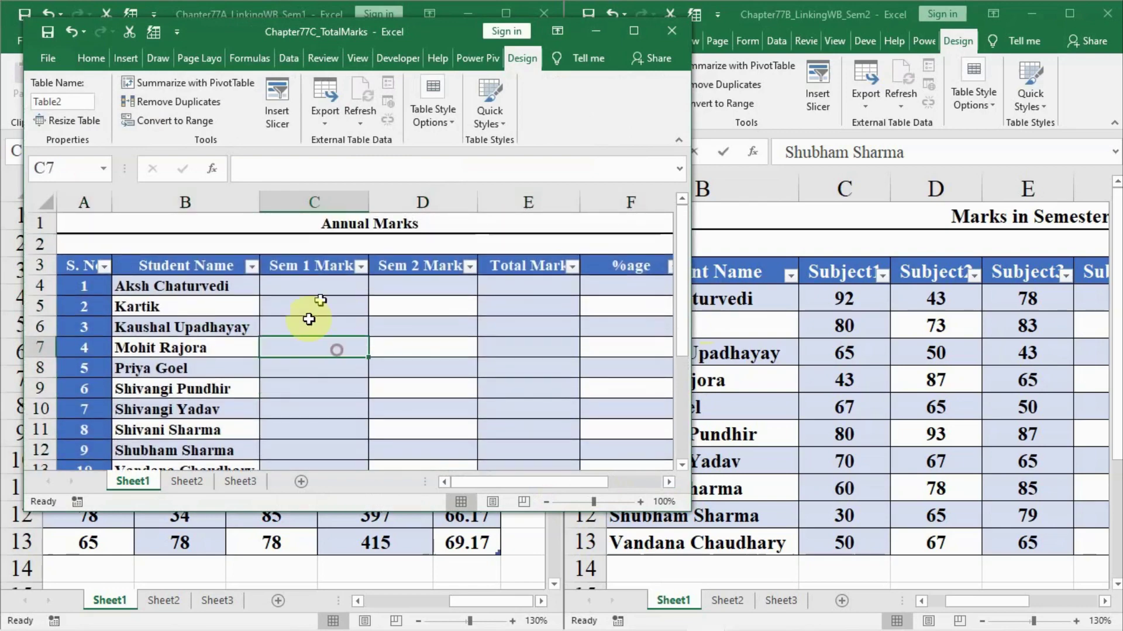
Link C4 to the Sem1 table's first Total Mark so Sem 1 Marks auto-fills (436.00, 395.00, 461.00…)
left_click_drag(431, 35, 895, 83)
left_click(730, 332)
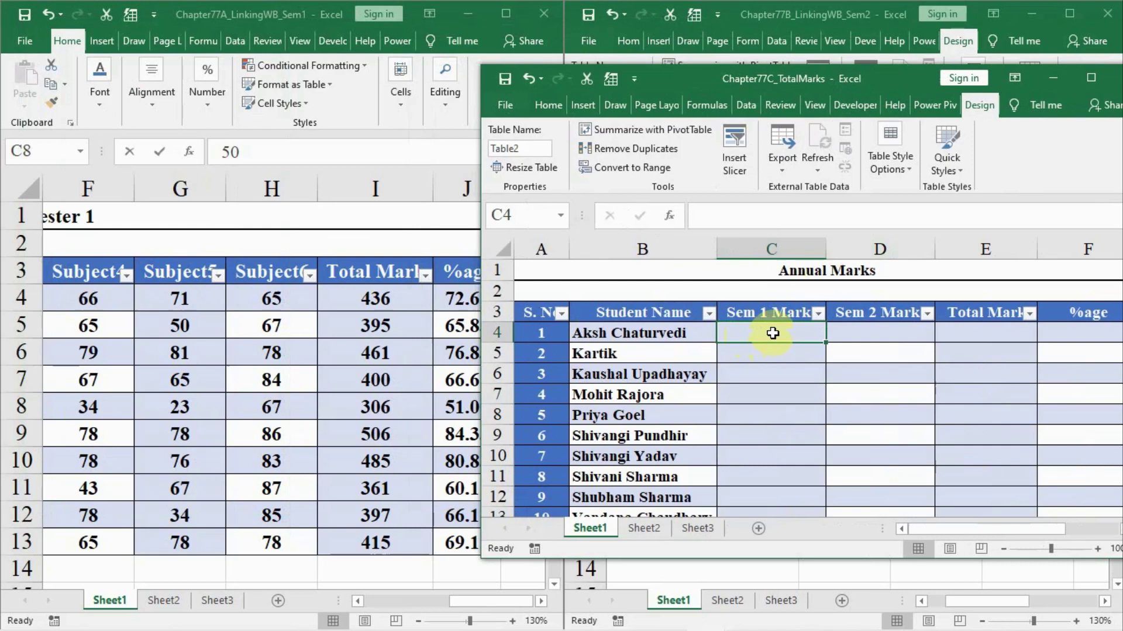
type("=")
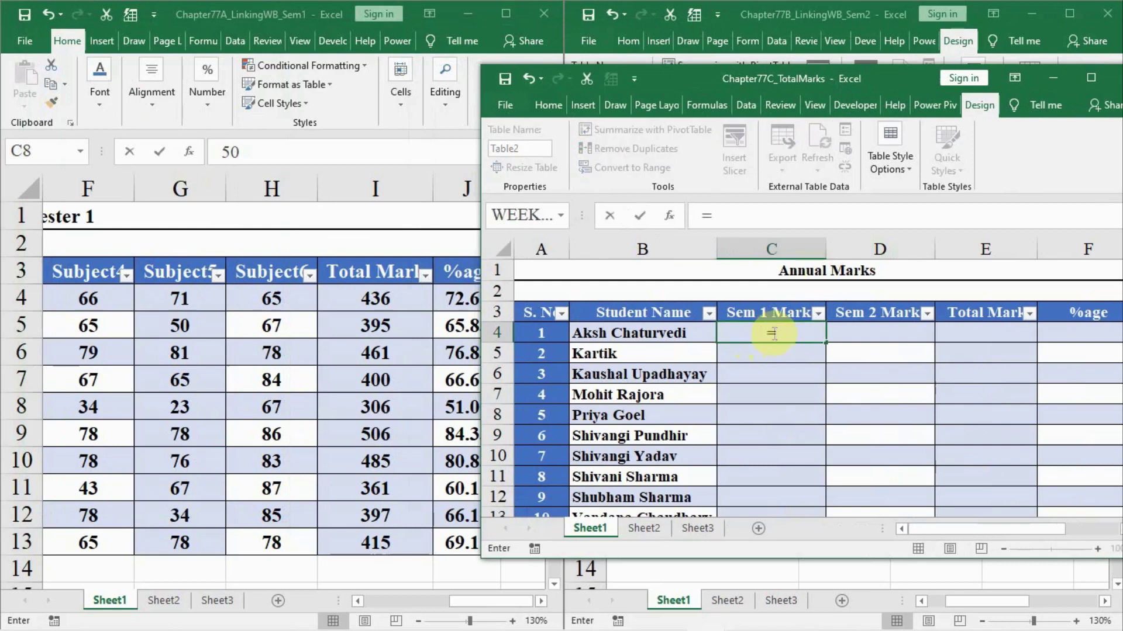
left_click(409, 351)
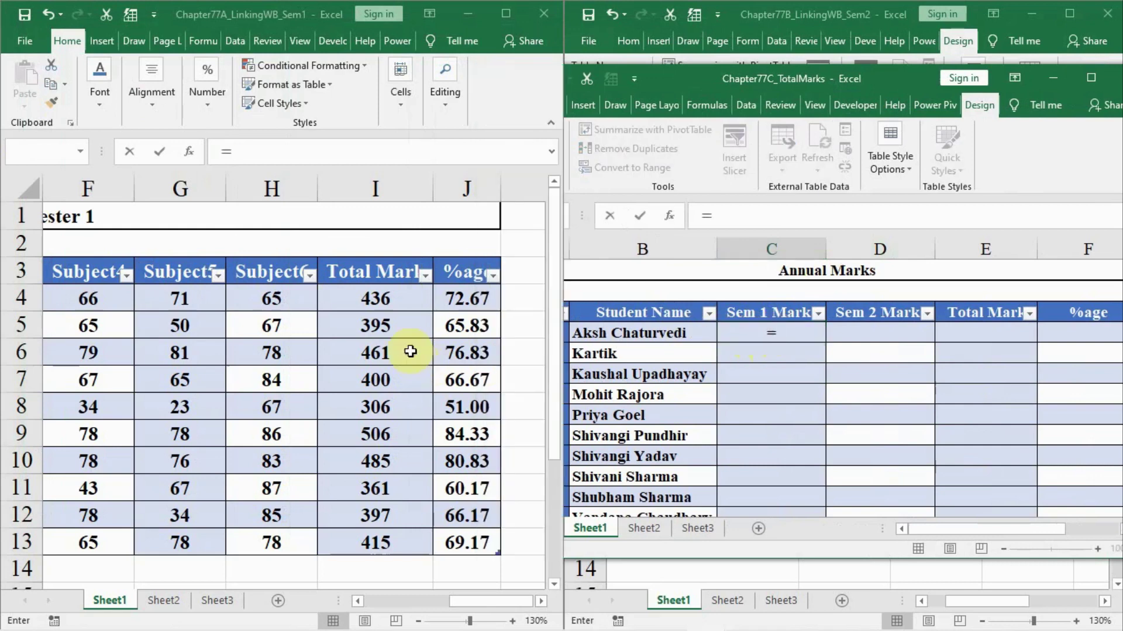
left_click(366, 298)
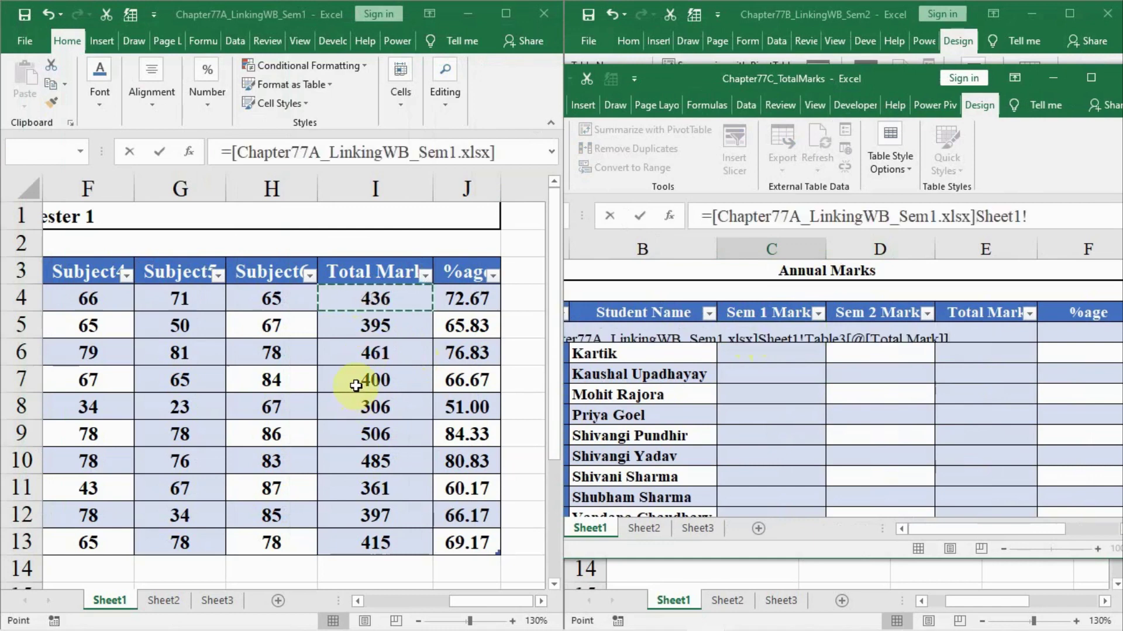
key("Return")
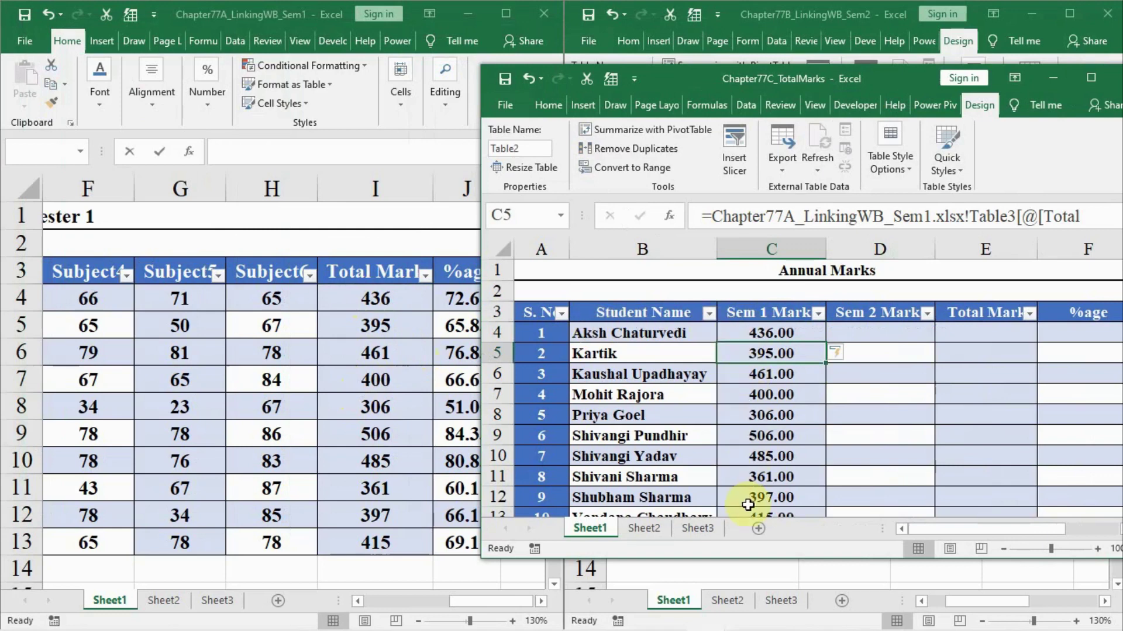
Link D4 to the Sem2 table's first Total Mark so Sem 2 Marks auto-fills (434.00, 396.00, 318.00…)
left_click(870, 335)
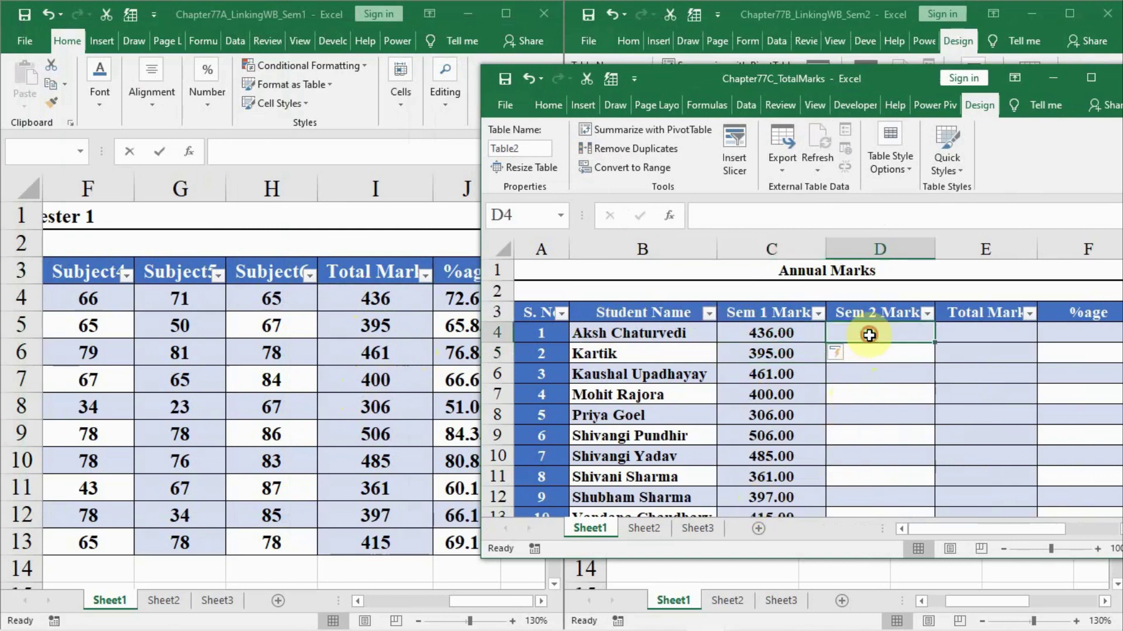
type("=")
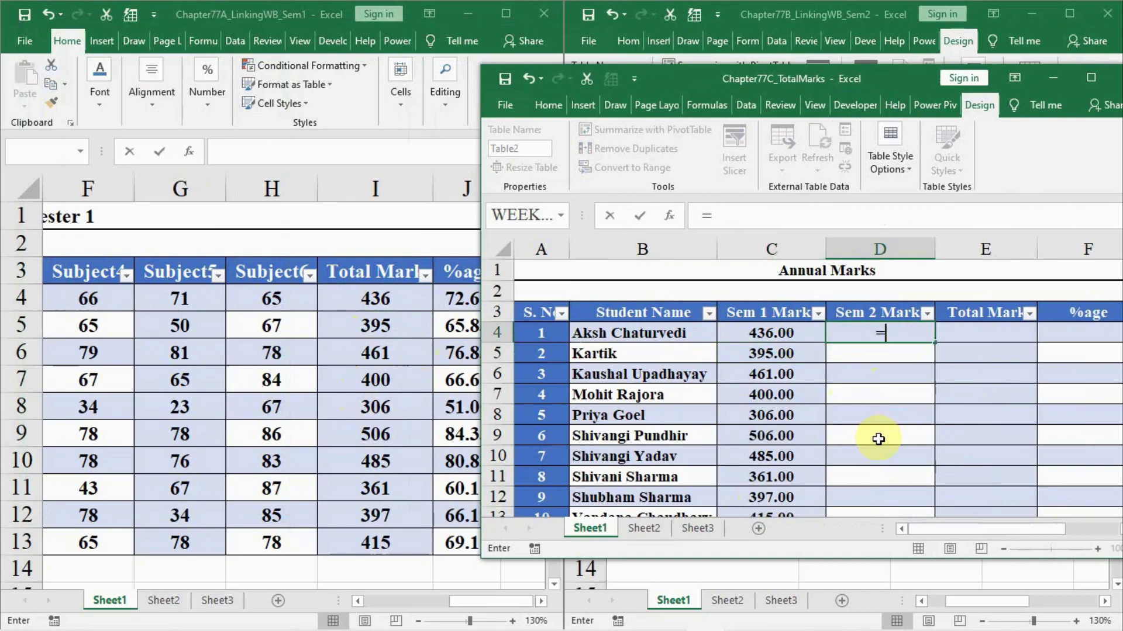
left_click_drag(918, 79, 461, 72)
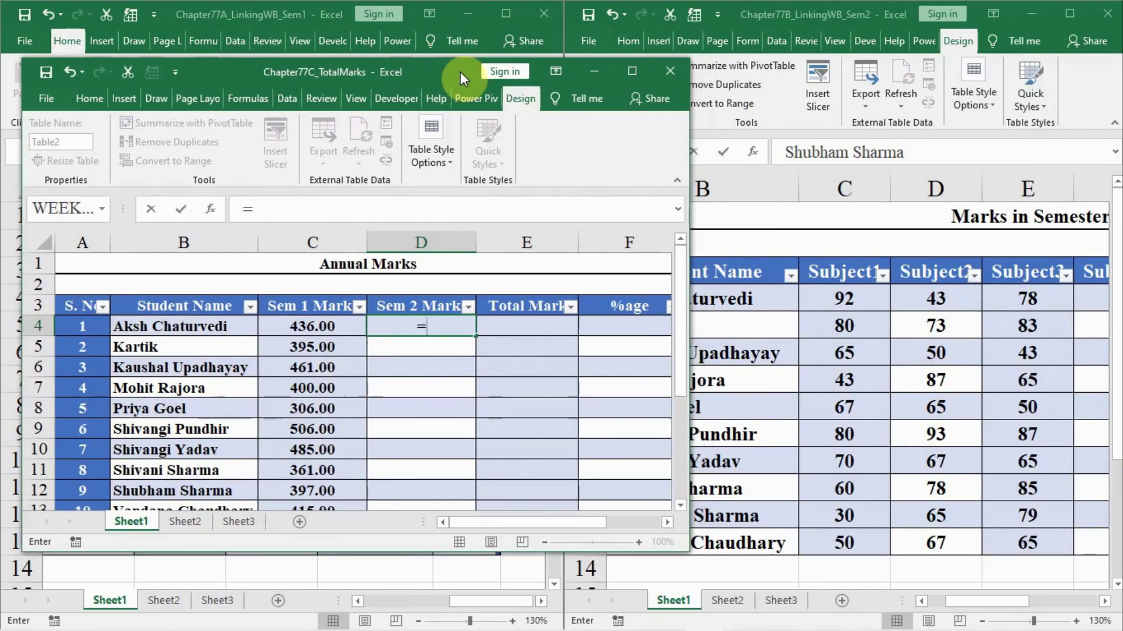
left_click(939, 434)
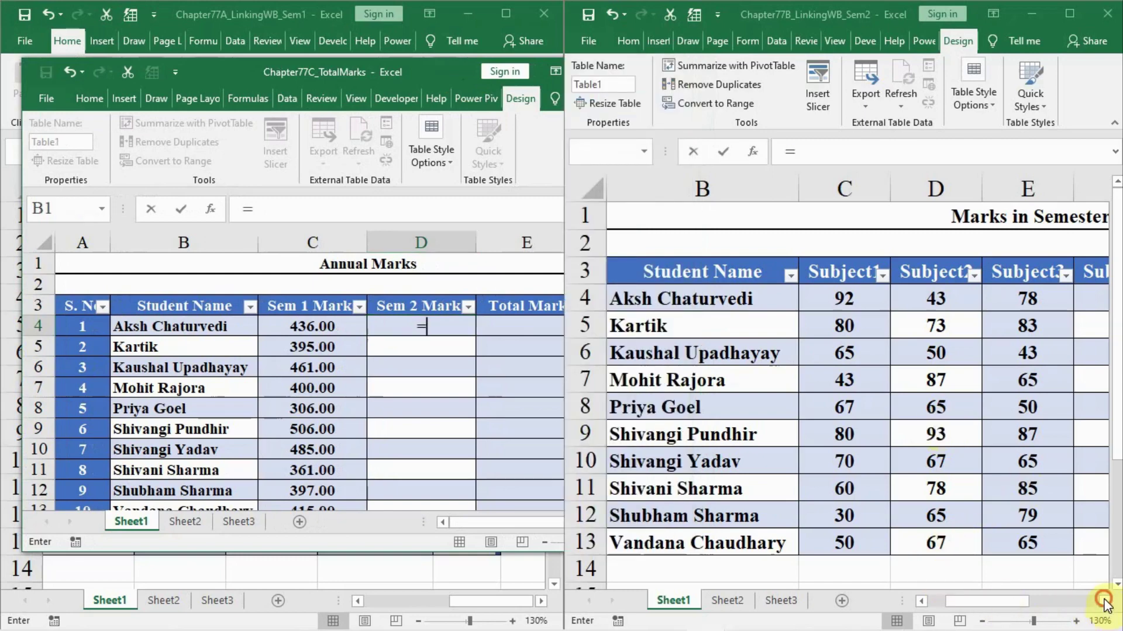
left_click_drag(1103, 602, 1104, 602)
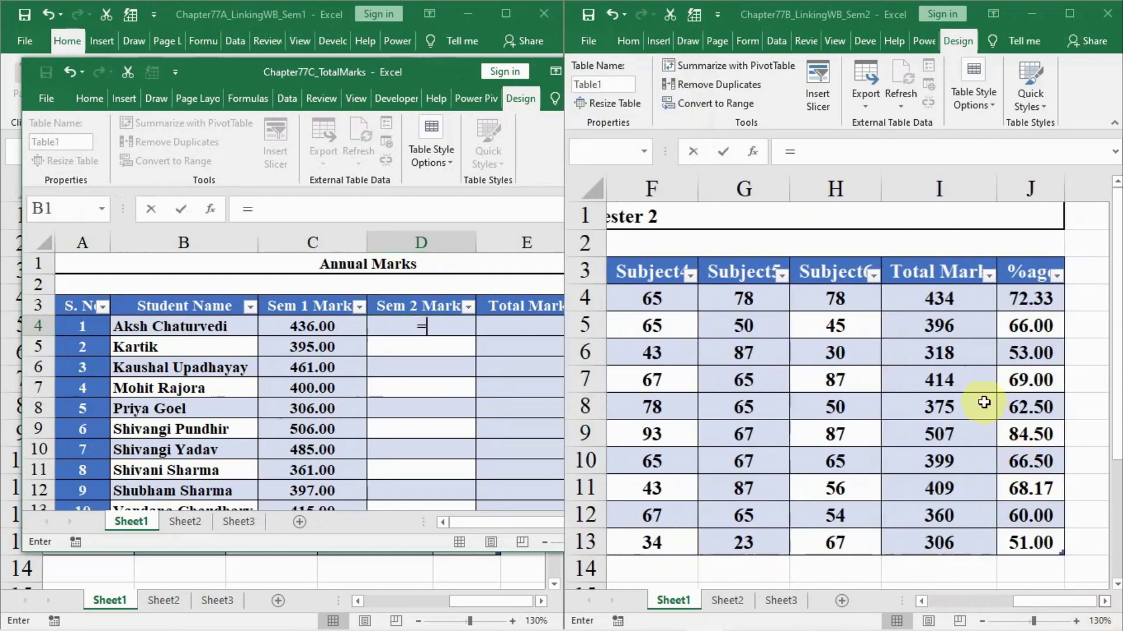
left_click(937, 298)
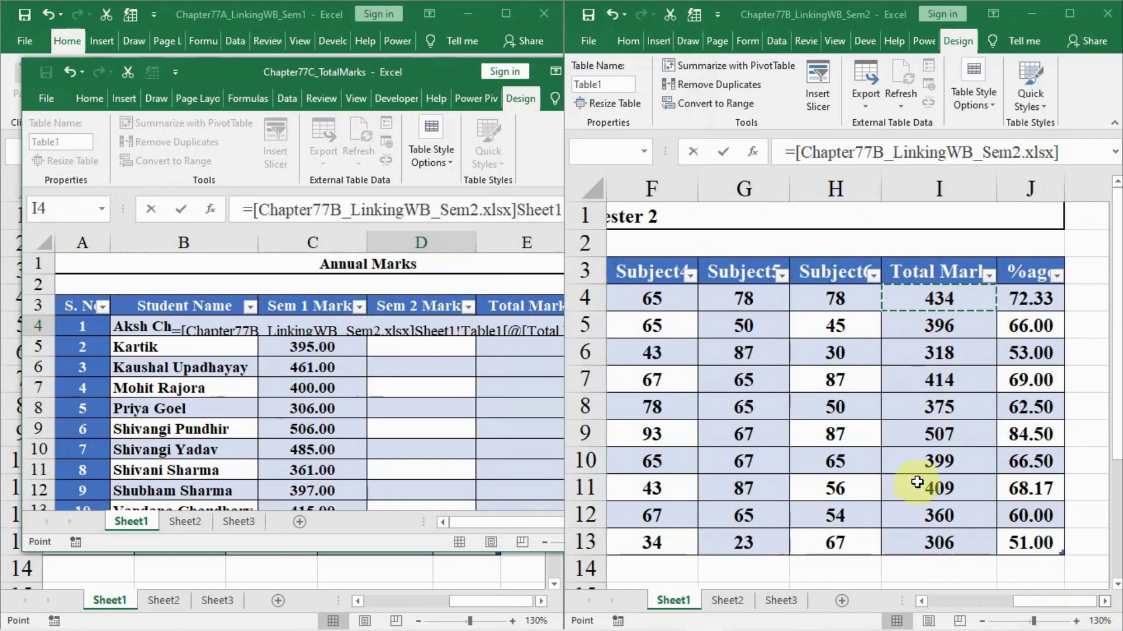
key("Return")
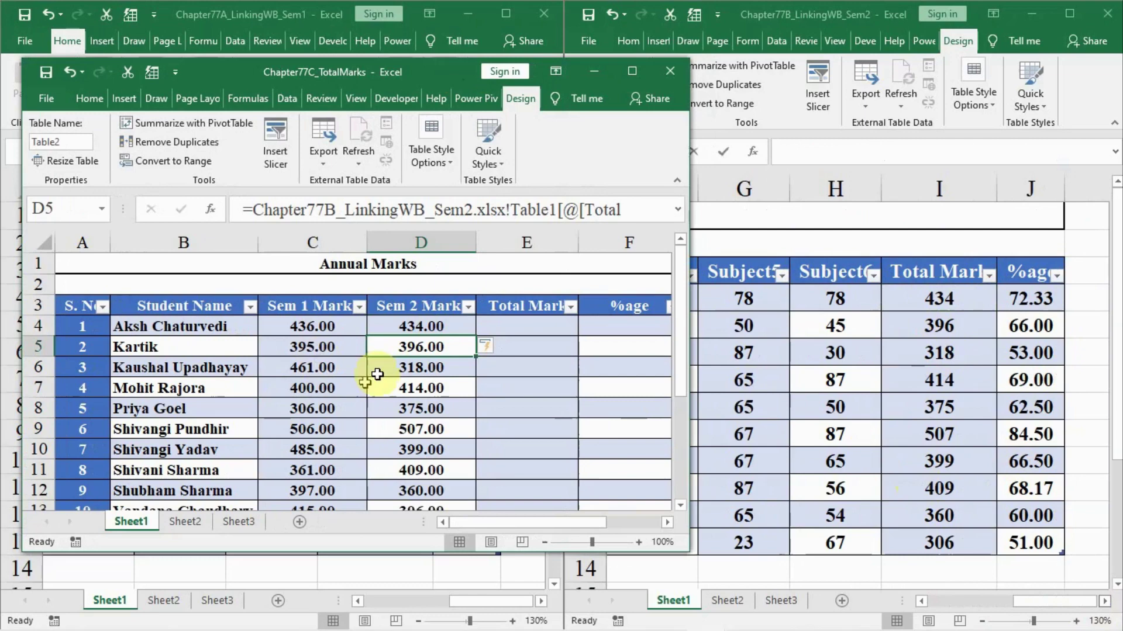
Maximize TotalMarks and enter =[@[Sem 1 Marks]]+[@[Sem 2 Marks]] in E4 (870.00), undoing the column autofill
left_click(632, 71)
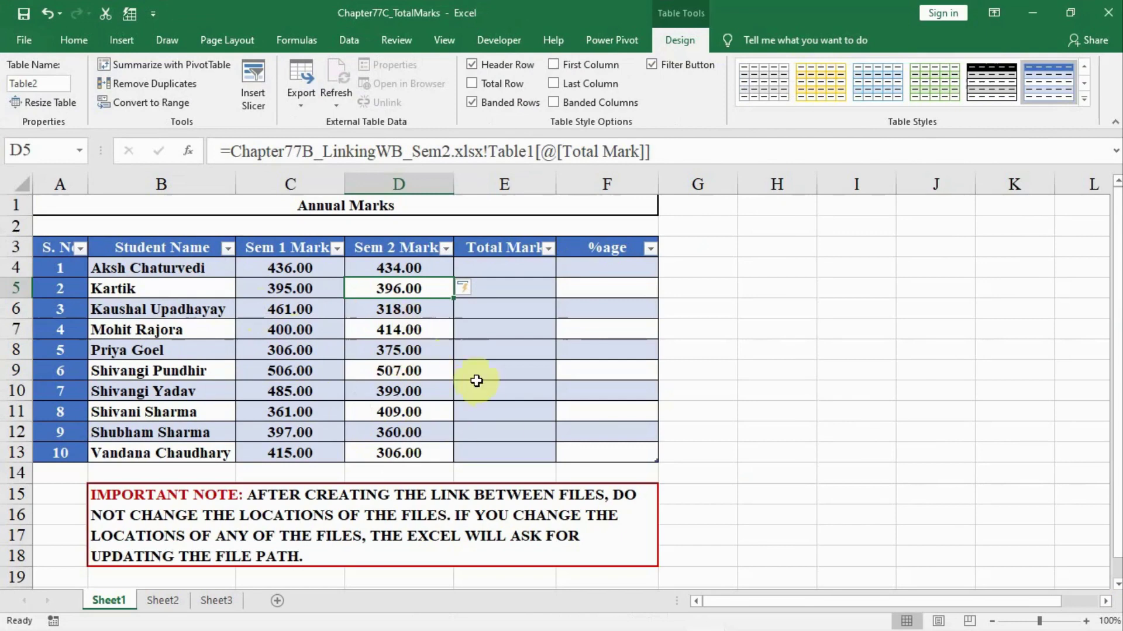
left_click(514, 404)
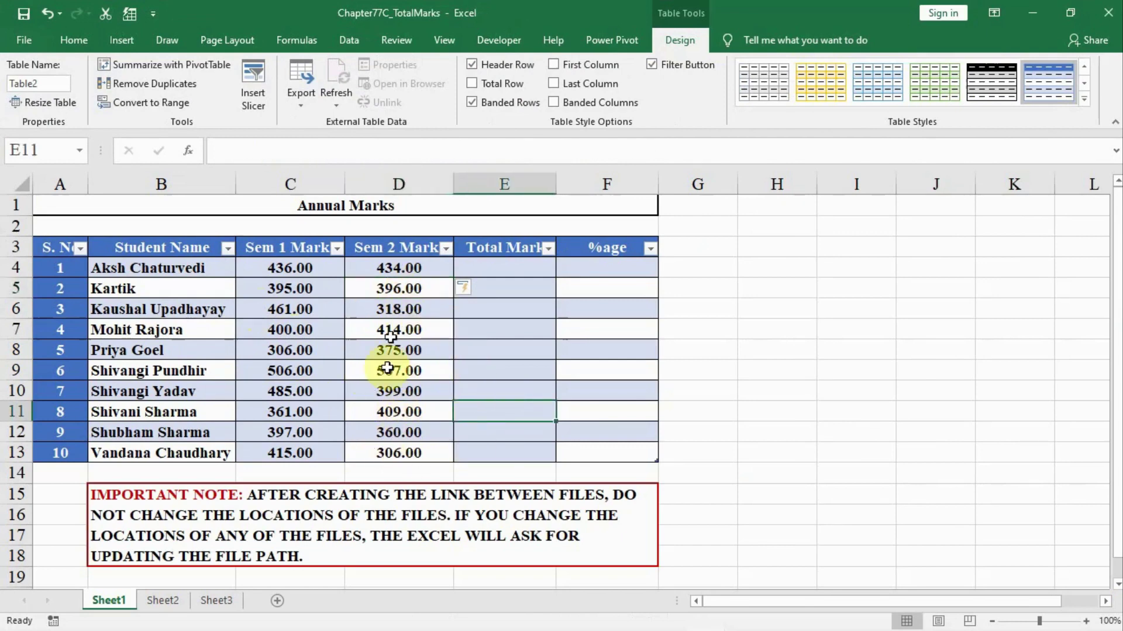
left_click(489, 266)
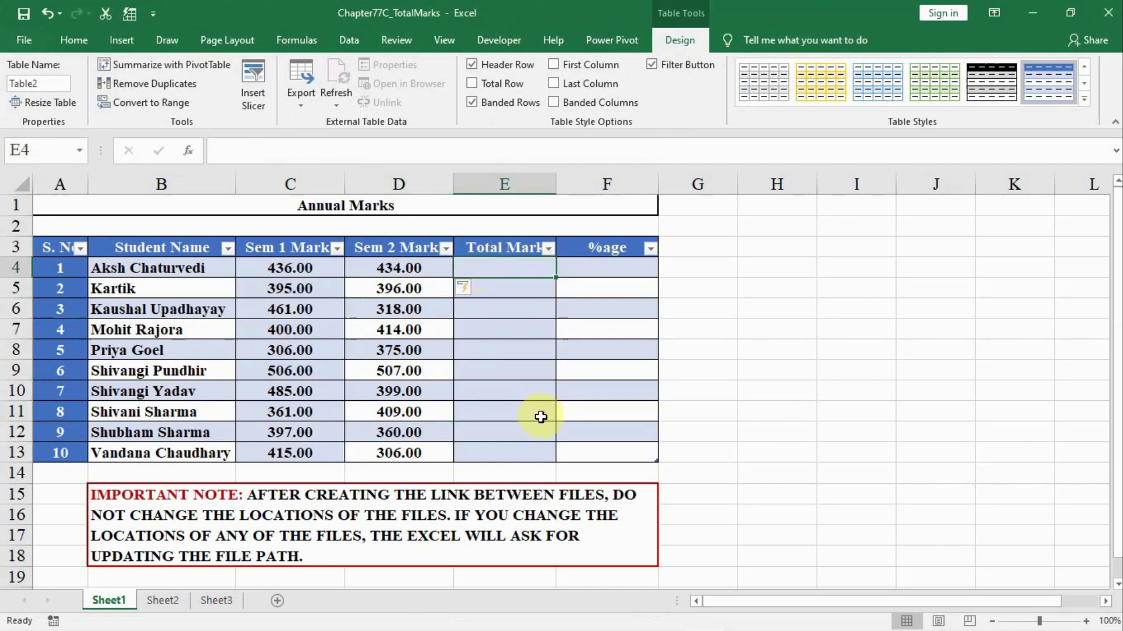
type("=")
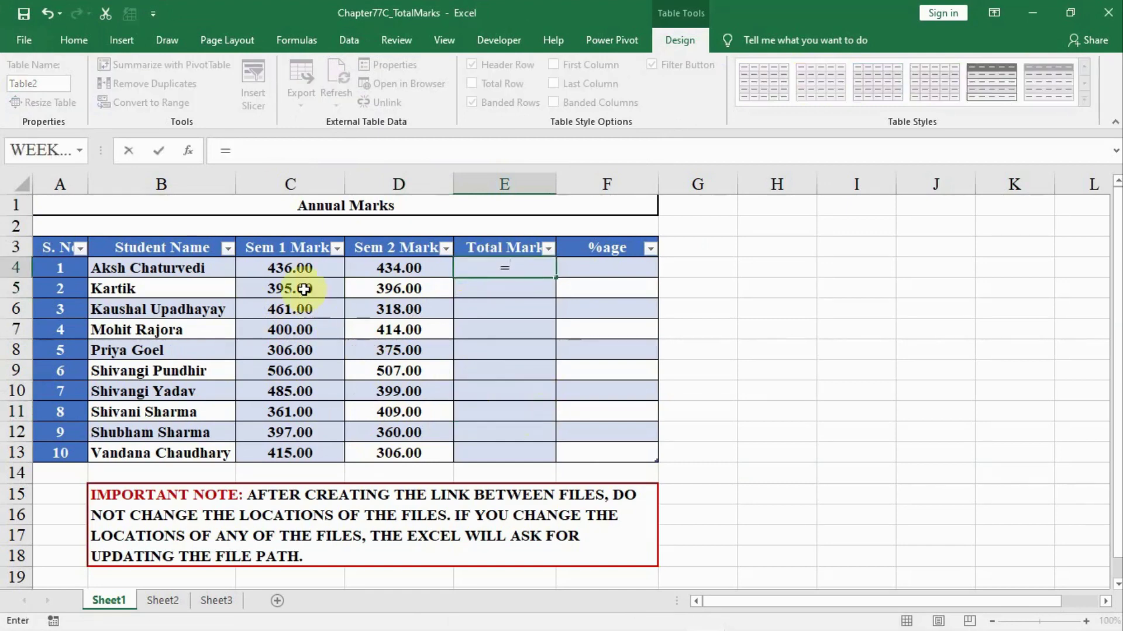
left_click(305, 268)
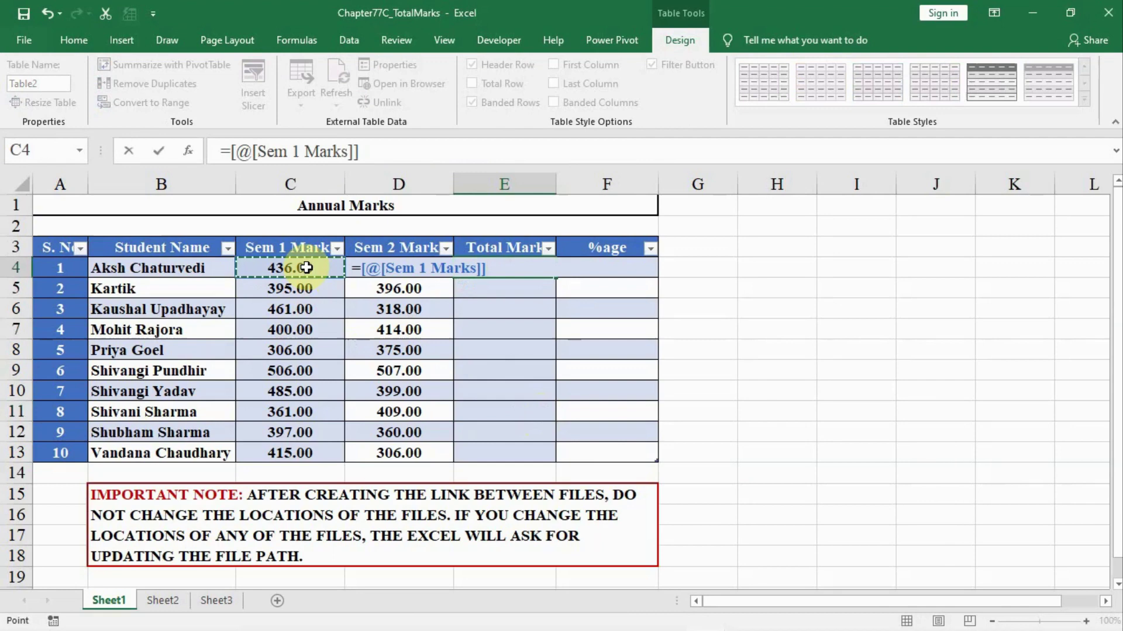
type("+")
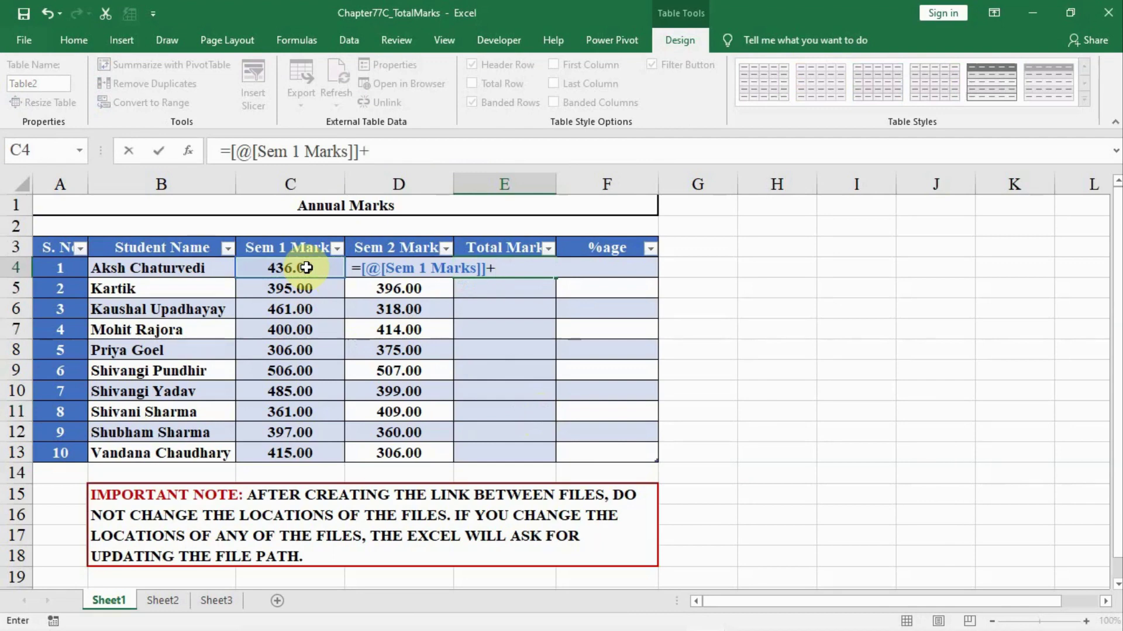
key("Right")
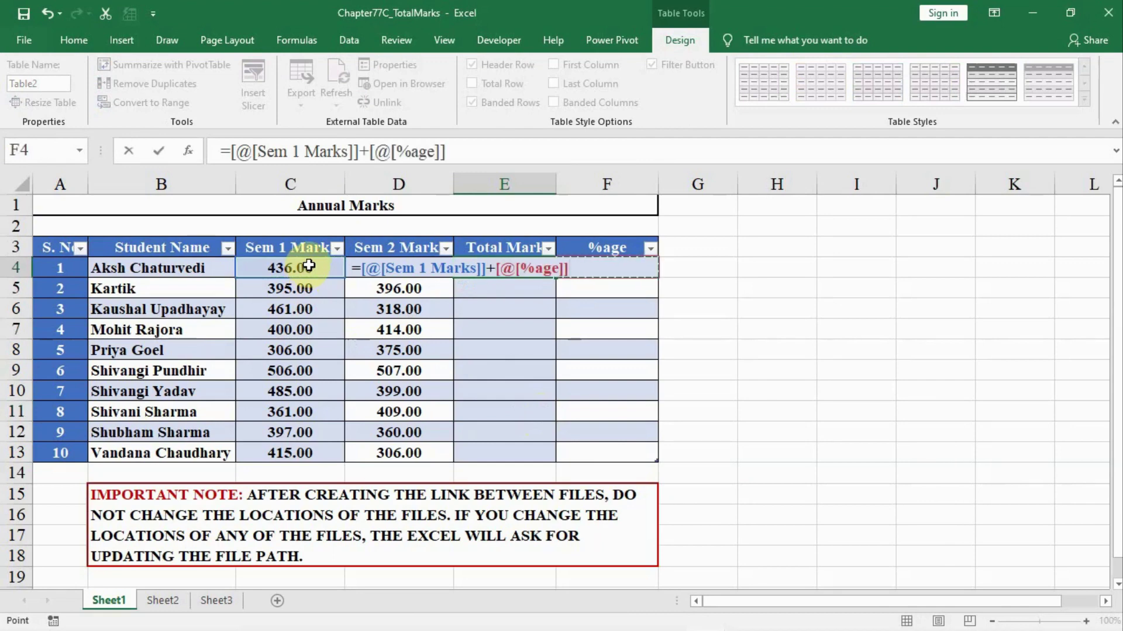
key("Left")
key("Left")
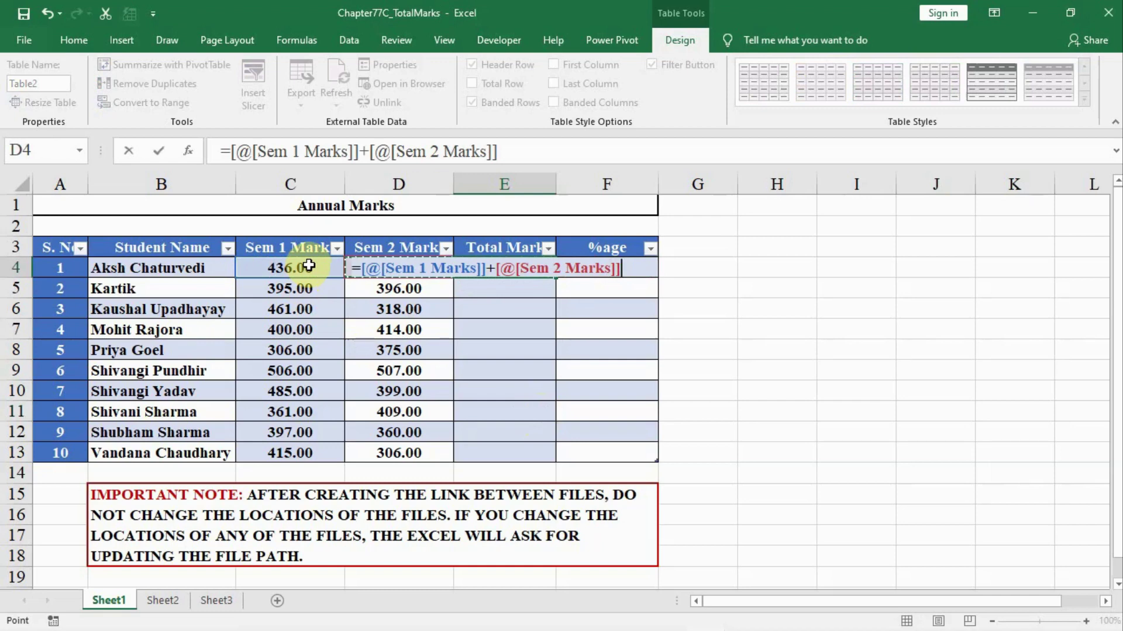
key("Return")
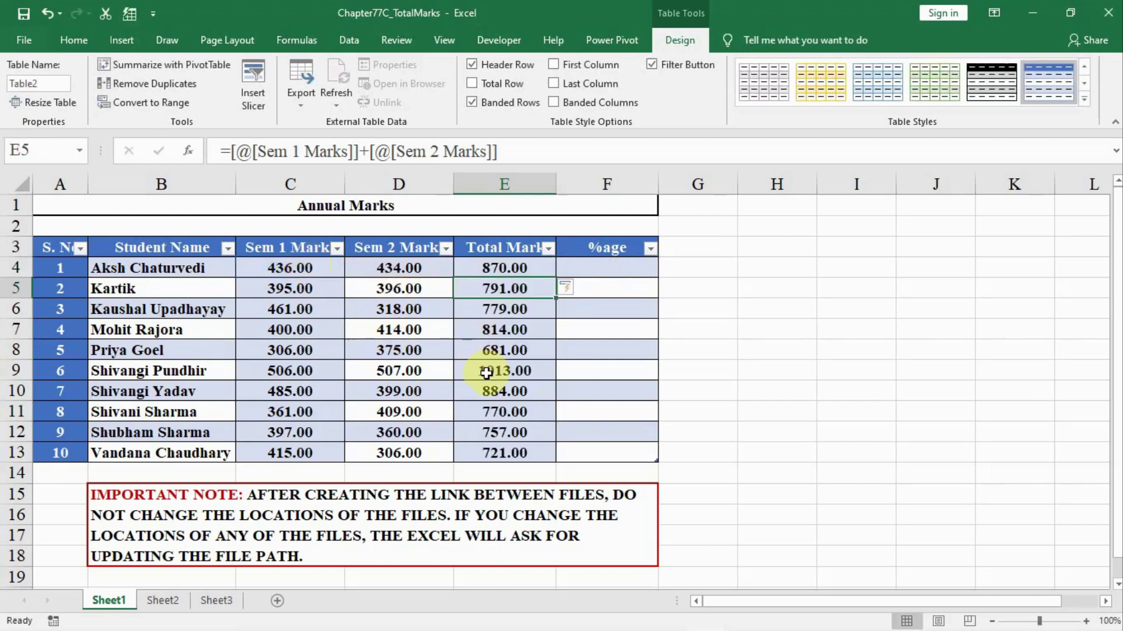
key("ctrl+z")
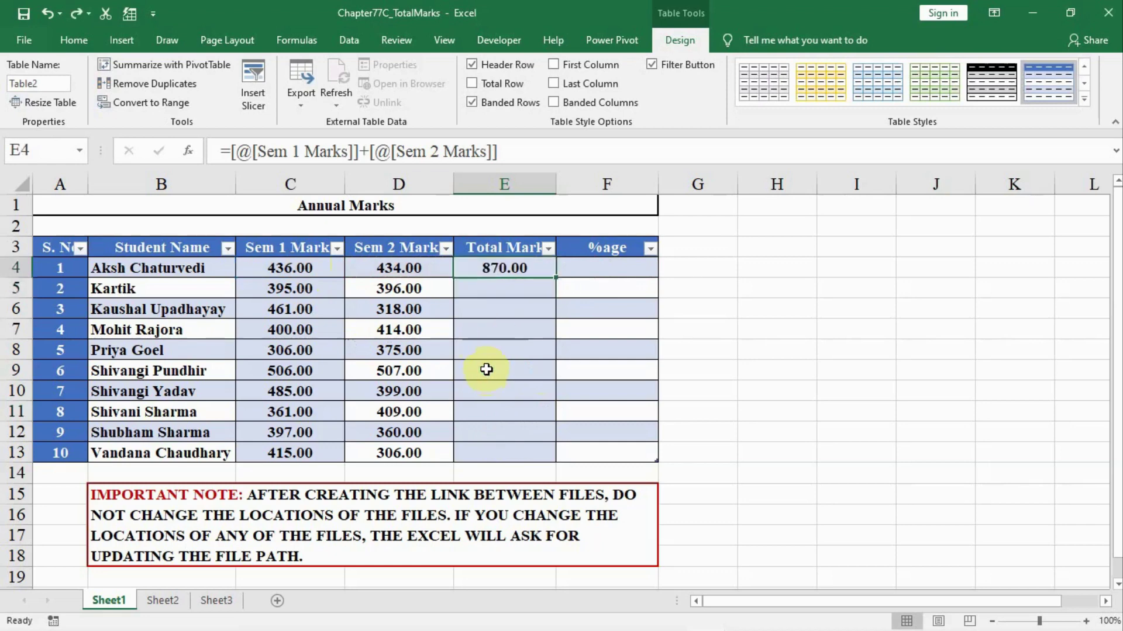
Sum Sem 1 and Sem 2 Marks in E4 and fill the Total Mark column (870.00 to 721.00)
type("=")
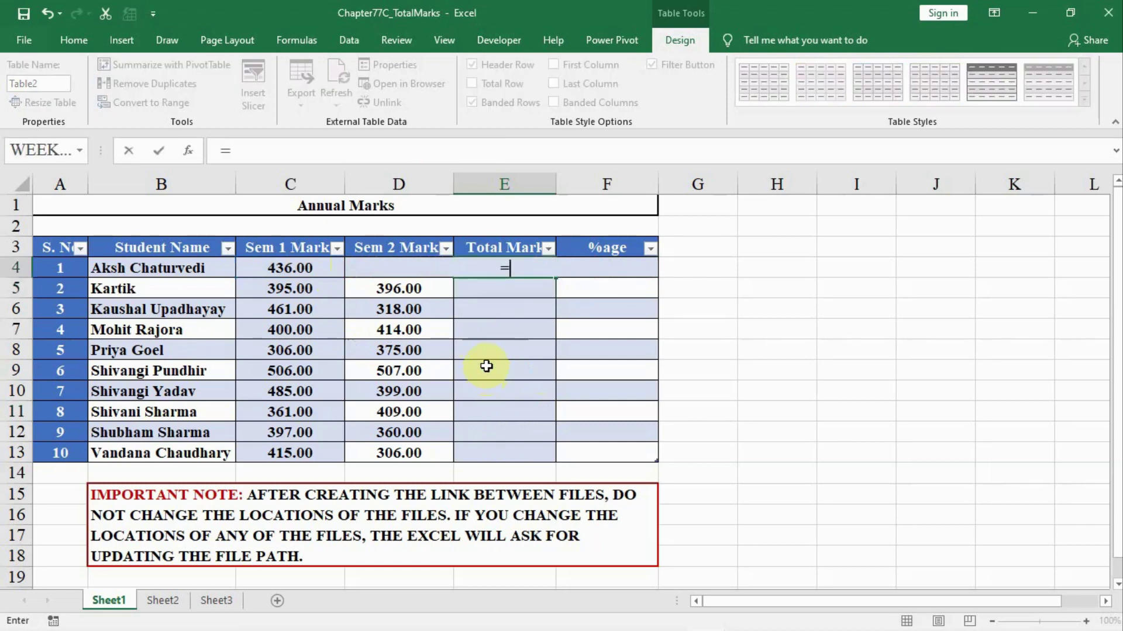
left_click(289, 268)
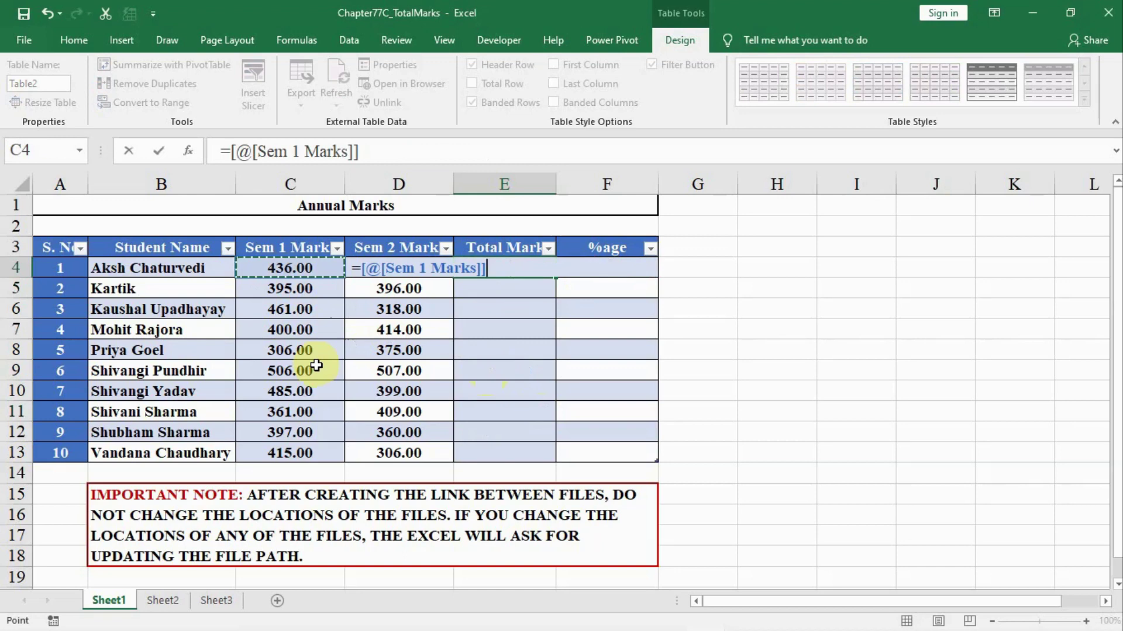
type("+")
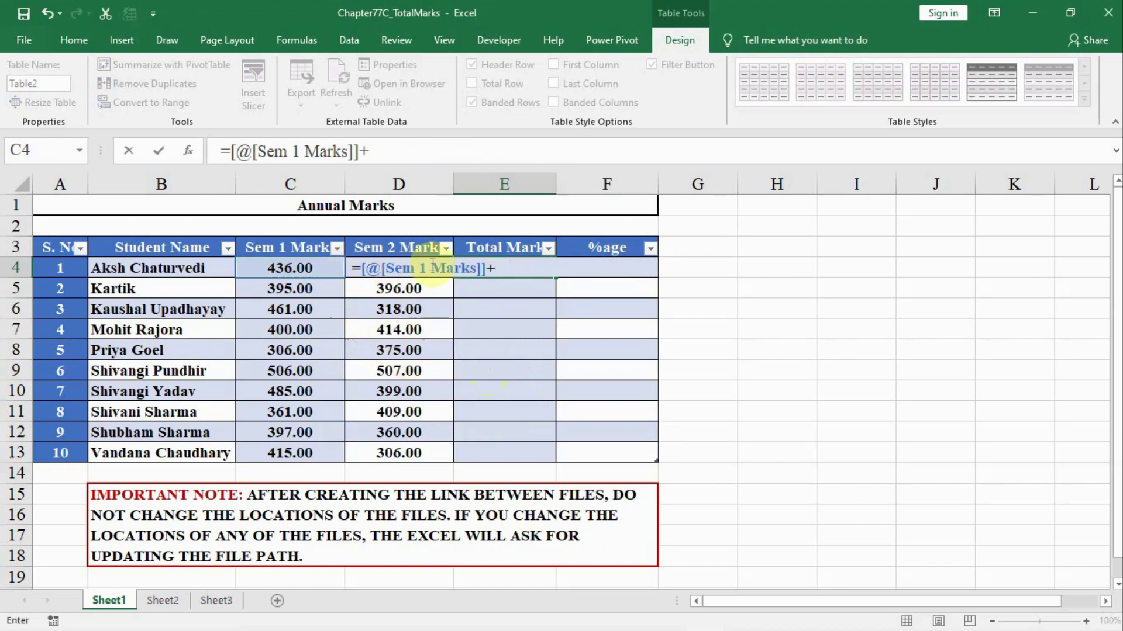
left_click(268, 269)
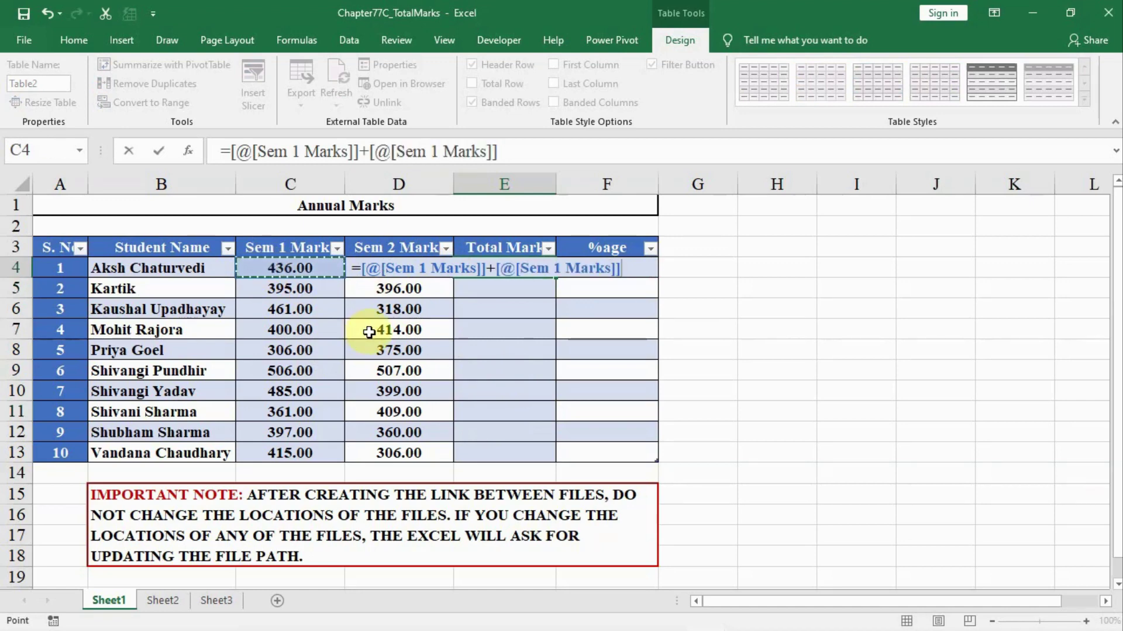
key("Right")
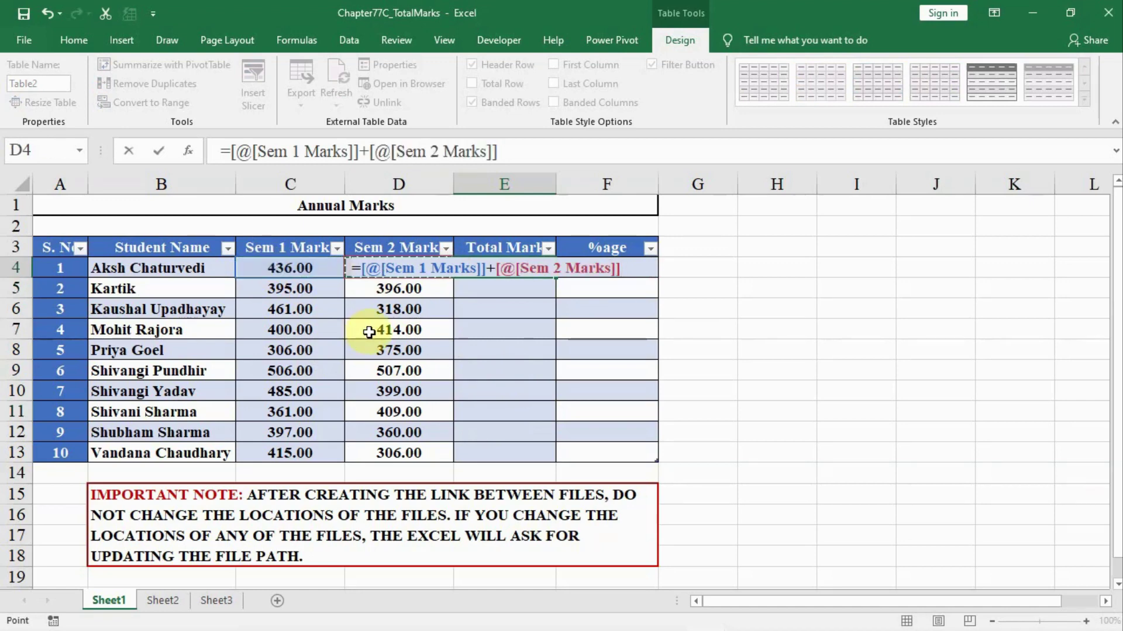
key("Return")
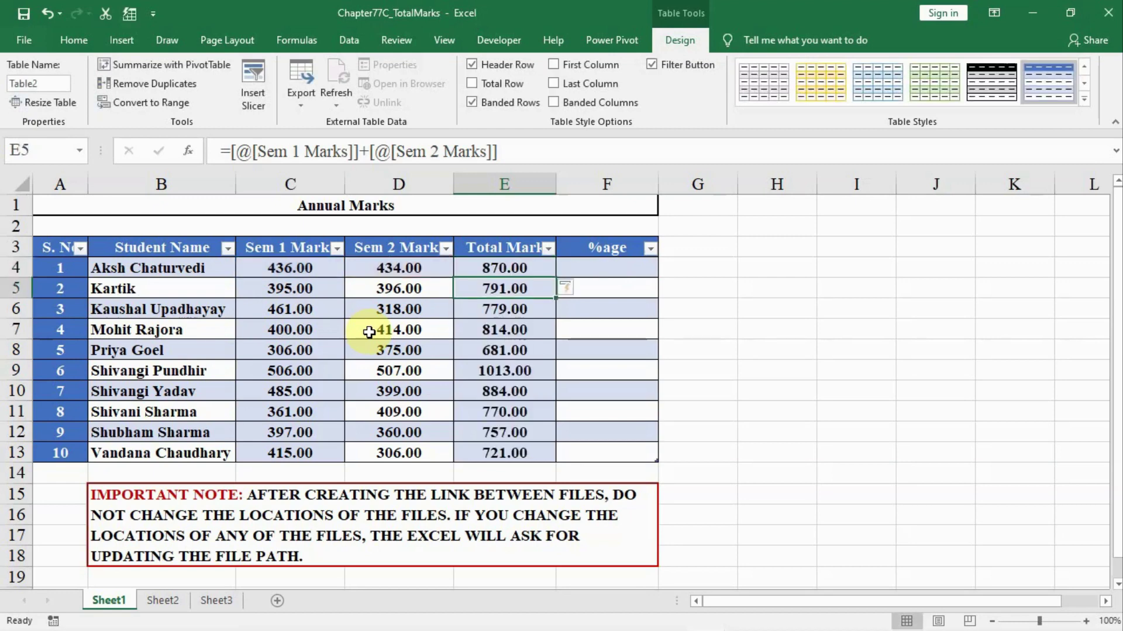
Start the %age formula in F4 as =[@[Total Mark]]/12
left_click(609, 269)
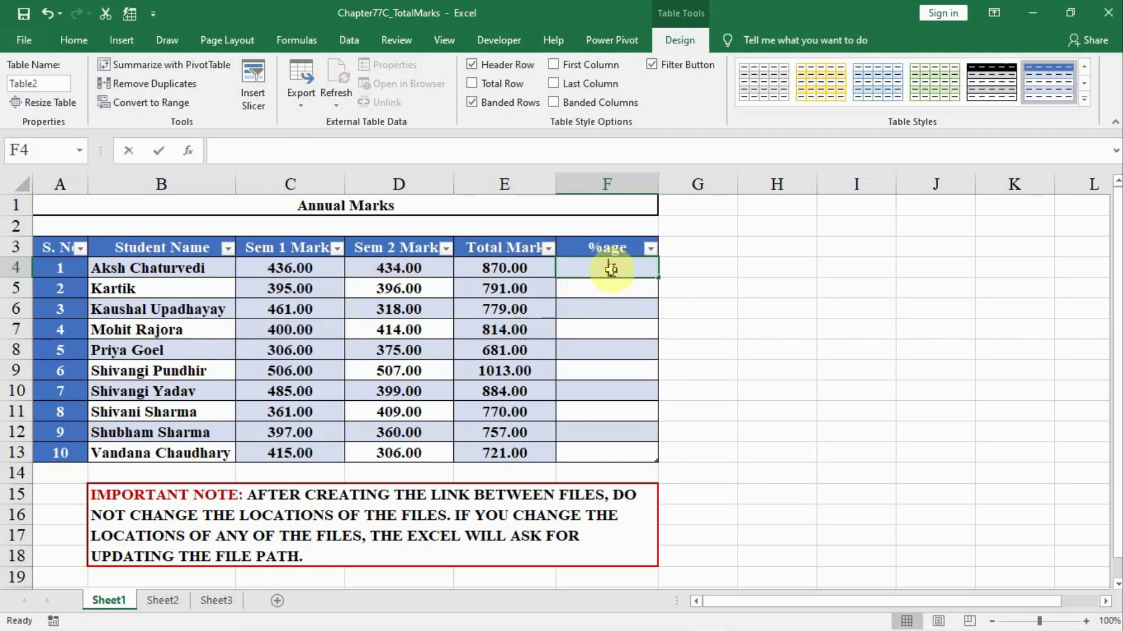
type("=")
left_click(485, 267)
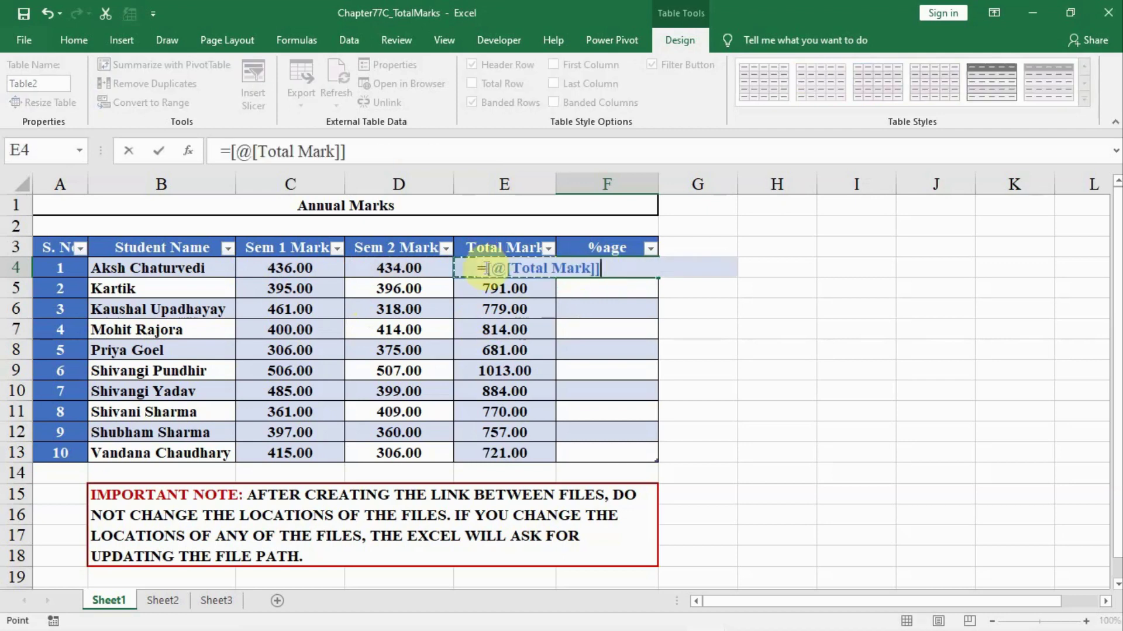
type("/12")
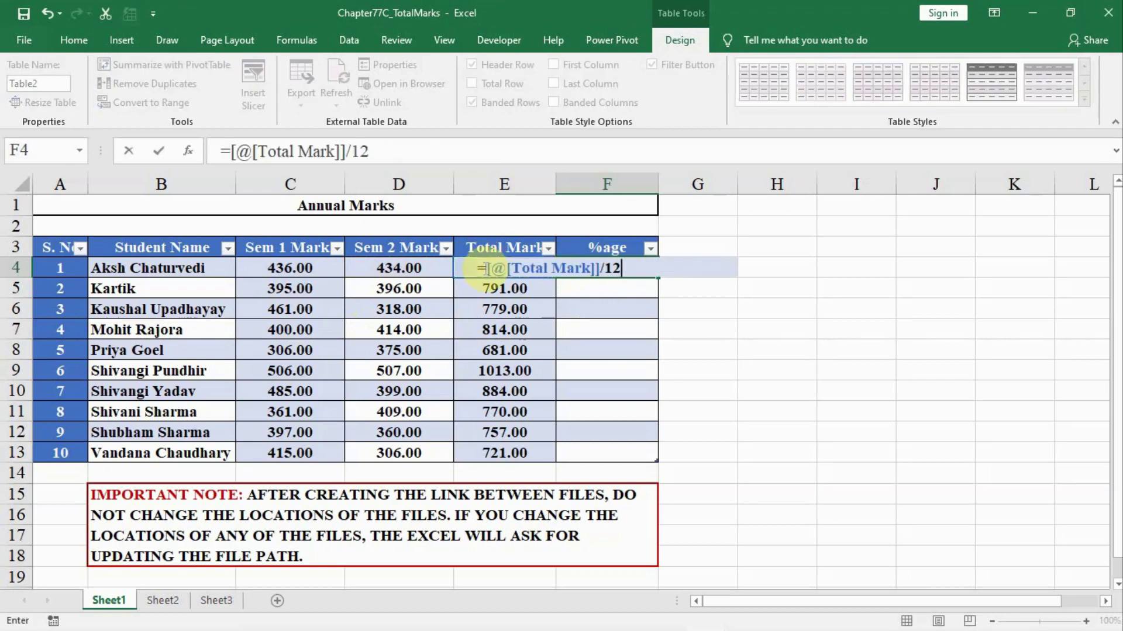